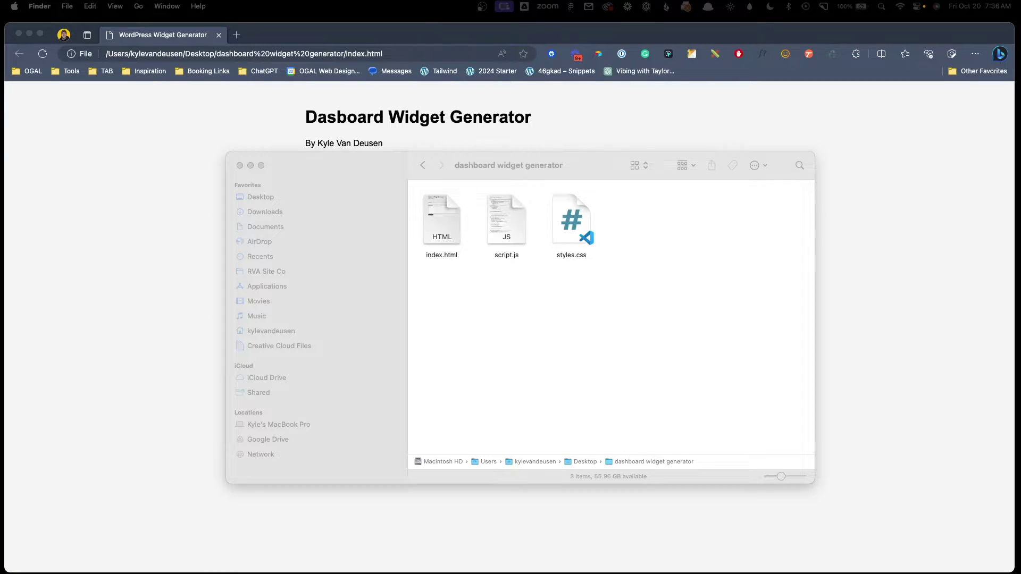
Step: Bring the project folder window forward in Finder, reposition it, and select index.html
{"action": "left_click", "coordinate": [480, 350]}
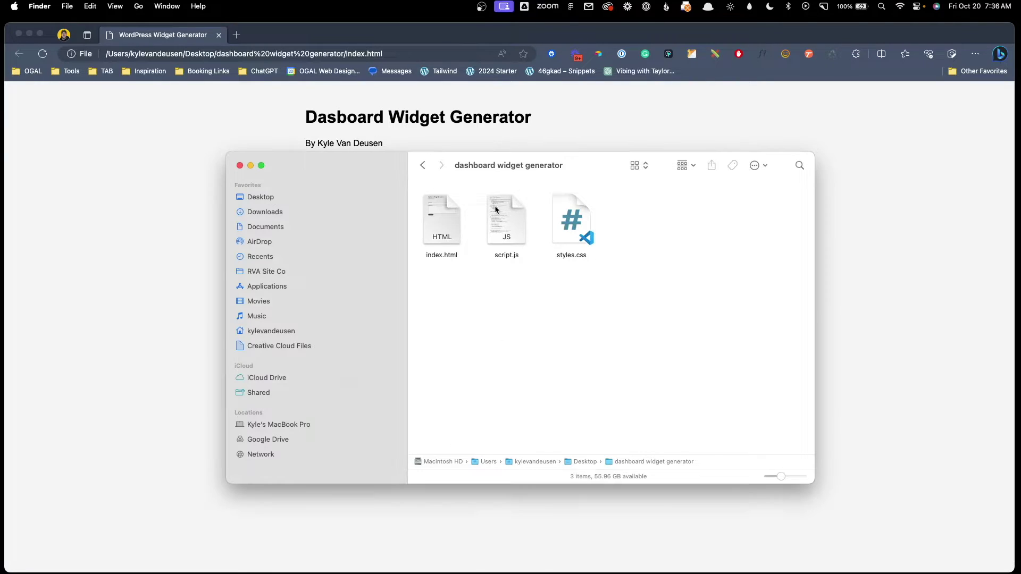
{"action": "left_click_drag", "start_coordinate": [503, 168], "coordinate": [458, 125]}
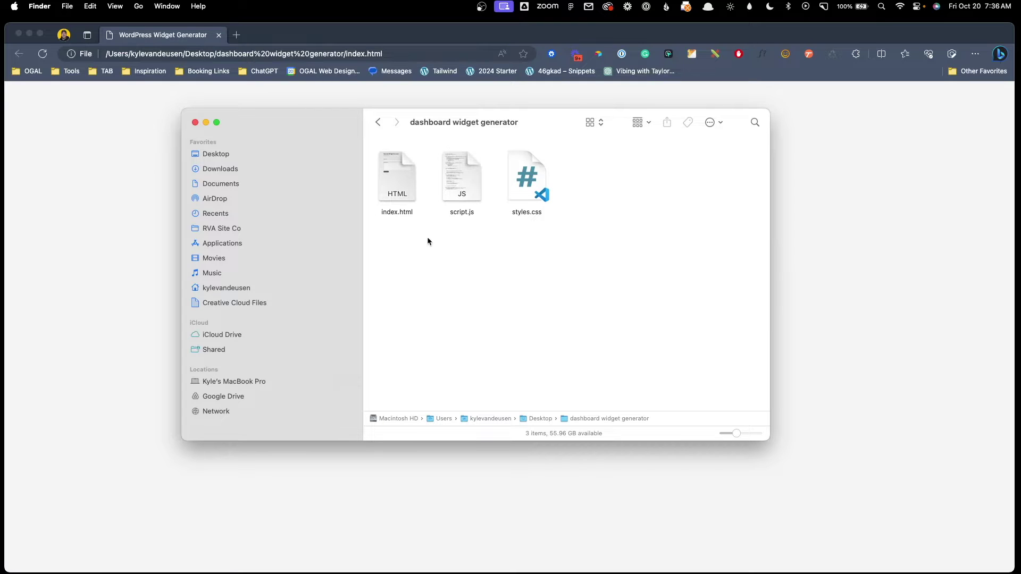
{"action": "left_click", "coordinate": [409, 192]}
{"action": "left_click", "coordinate": [448, 262]}
{"action": "left_click", "coordinate": [462, 184]}
{"action": "left_click_drag", "start_coordinate": [496, 235], "coordinate": [563, 222]}
{"action": "left_click", "coordinate": [400, 191]}
Step: Open index.html in Edge and enter the title 'Fake Title' with placeholder body text
{"action": "double_click", "coordinate": [400, 191]}
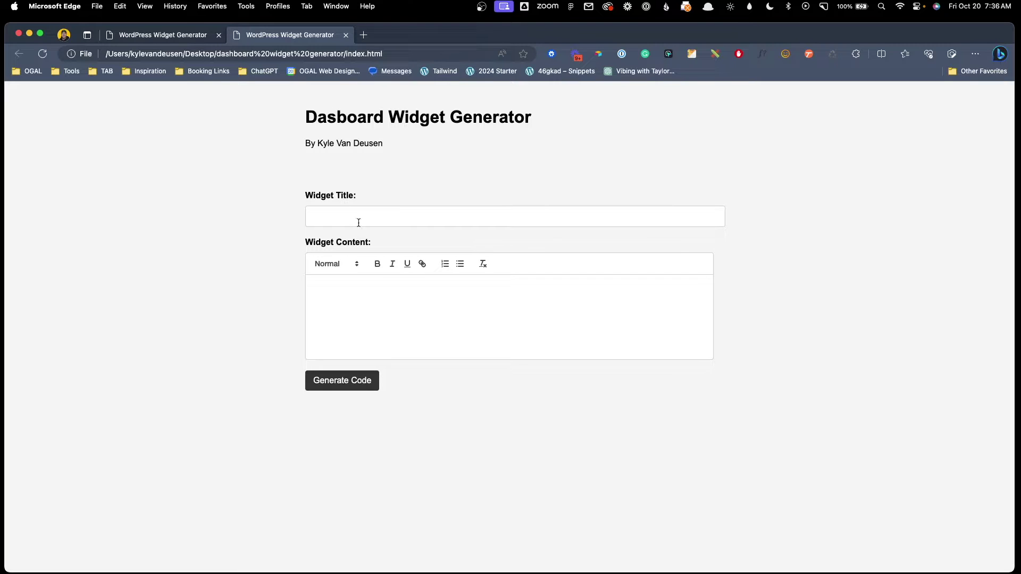
{"action": "left_click", "coordinate": [388, 212]}
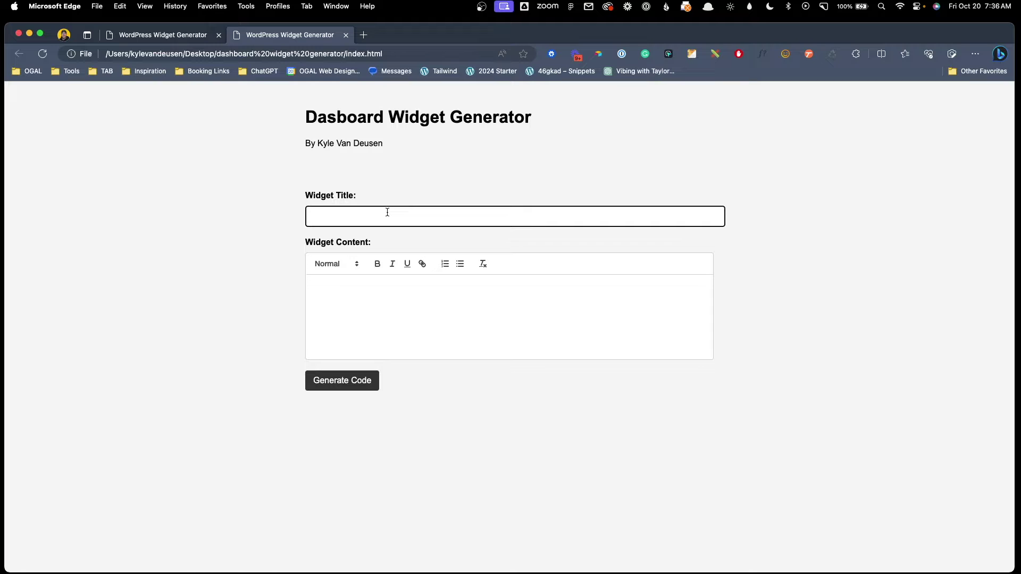
{"action": "type", "text": "Fake Title"}
{"action": "left_click", "coordinate": [380, 316]}
{"action": "type", "text": ".wio1"}
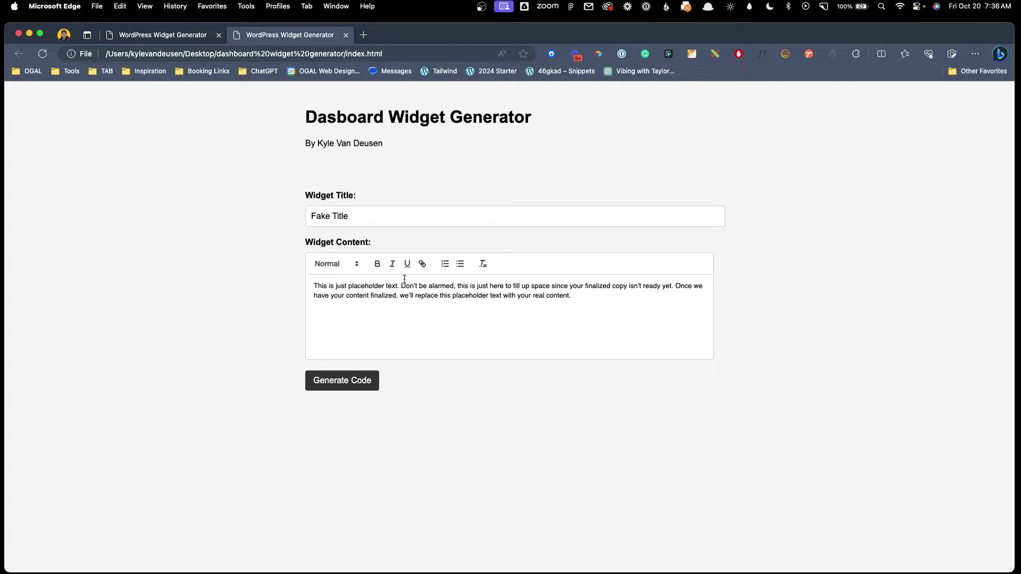
Step: Bold a phrase in the second sentence and turn the selected words into a '#' link
{"action": "left_click_drag", "start_coordinate": [409, 281], "coordinate": [548, 296]}
{"action": "key", "text": "super+b"}
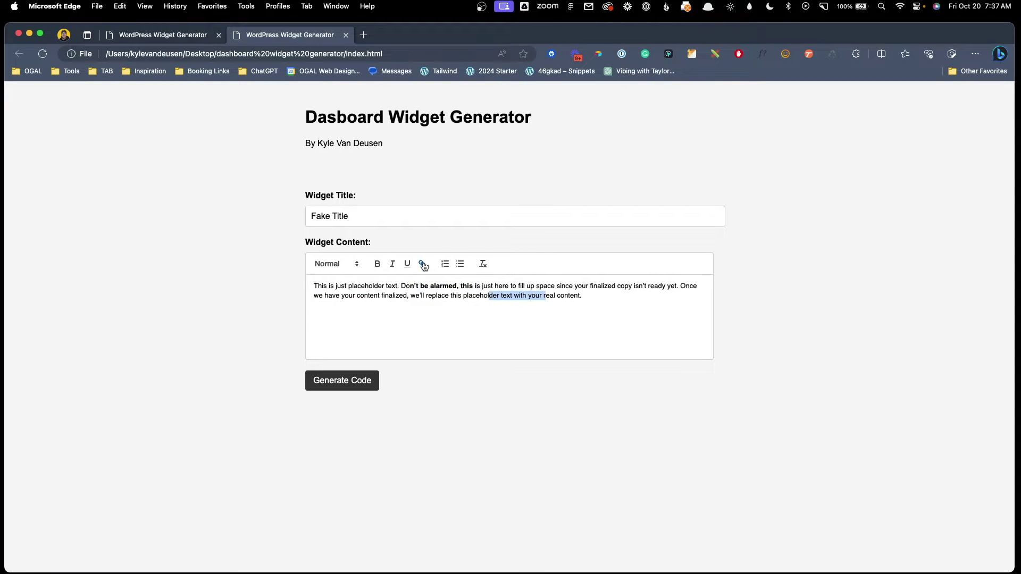
{"action": "left_click", "coordinate": [422, 264]}
{"action": "type", "text": "#"}
{"action": "left_click", "coordinate": [584, 315]}
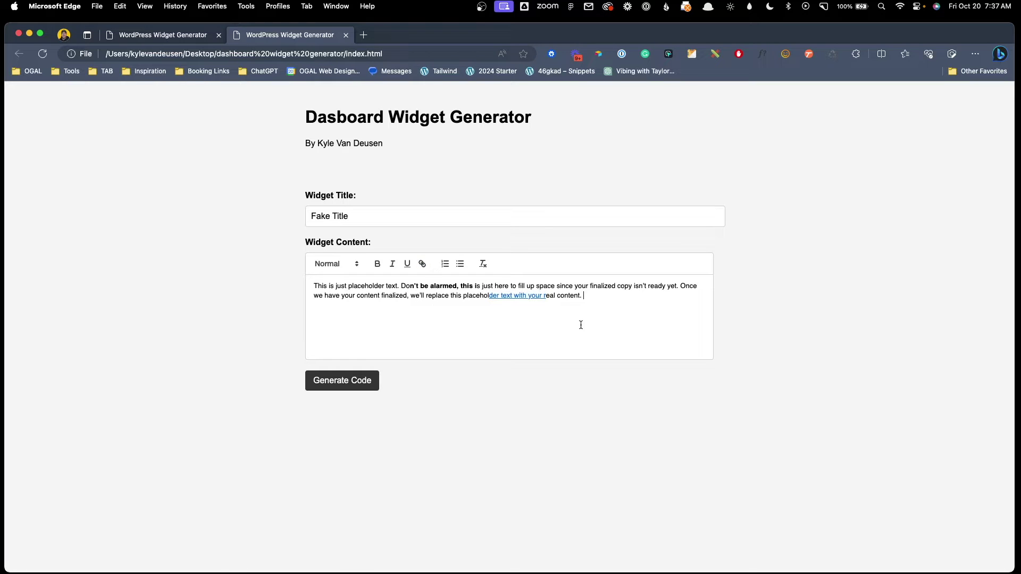
Step: Generate the widget's PHP code and copy it to the clipboard
{"action": "left_click", "coordinate": [342, 387]}
{"action": "scroll", "coordinate": [407, 425], "scroll_direction": "down", "scroll_amount": 1}
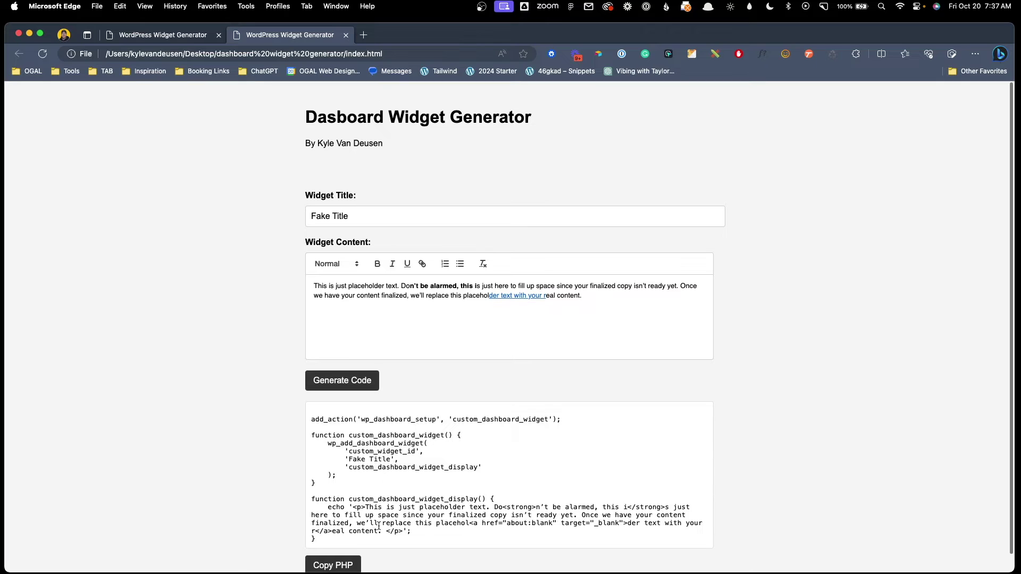
{"action": "scroll", "coordinate": [364, 532], "scroll_direction": "down", "scroll_amount": 1}
{"action": "left_click", "coordinate": [342, 549]}
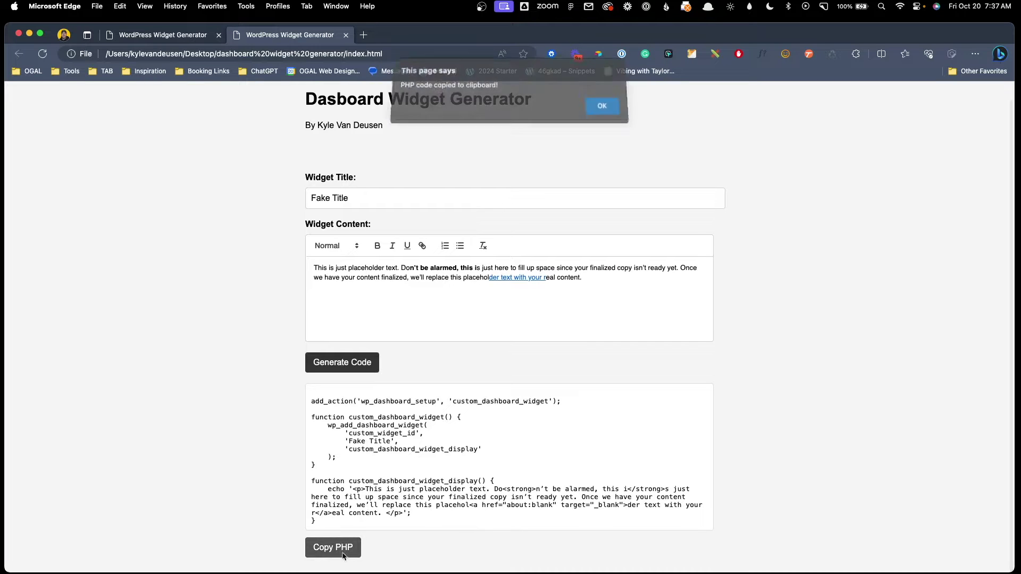
{"action": "left_click", "coordinate": [603, 115]}
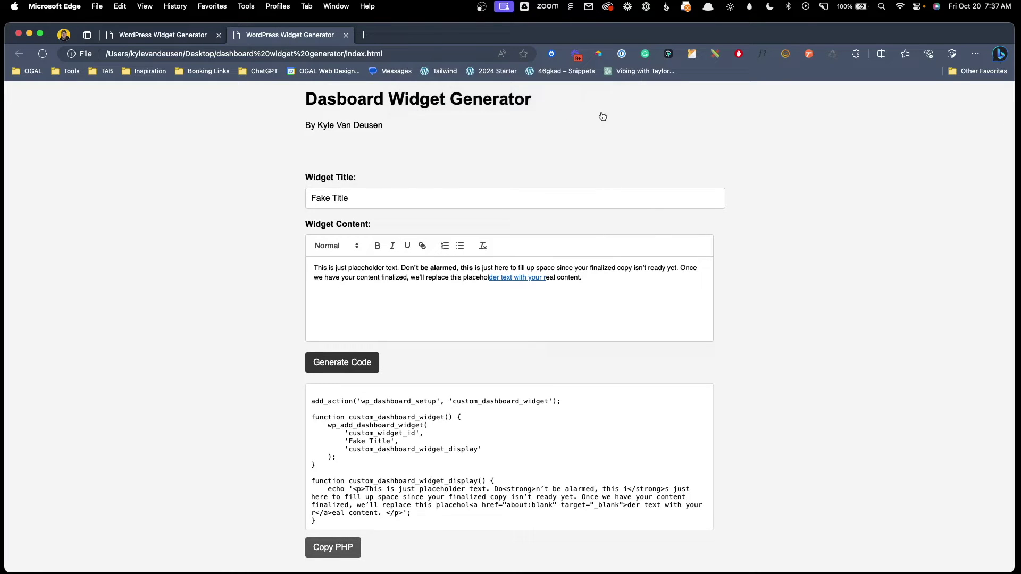
Step: Open the 2024 Starter WordPress admin and load functions.php in the Theme File Editor
{"action": "left_click", "coordinate": [363, 34]}
{"action": "left_click", "coordinate": [491, 71]}
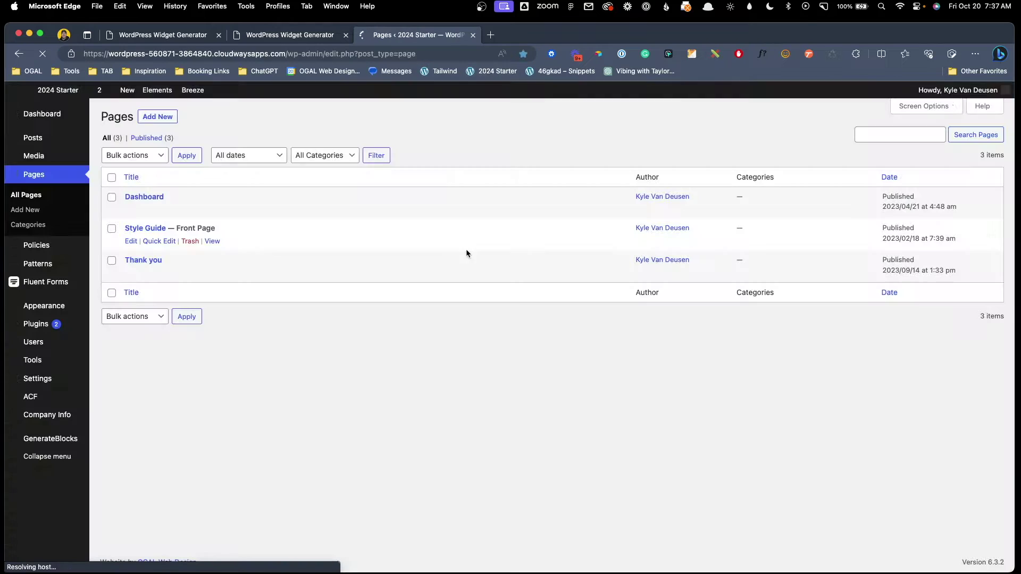
{"action": "left_click", "coordinate": [61, 123]}
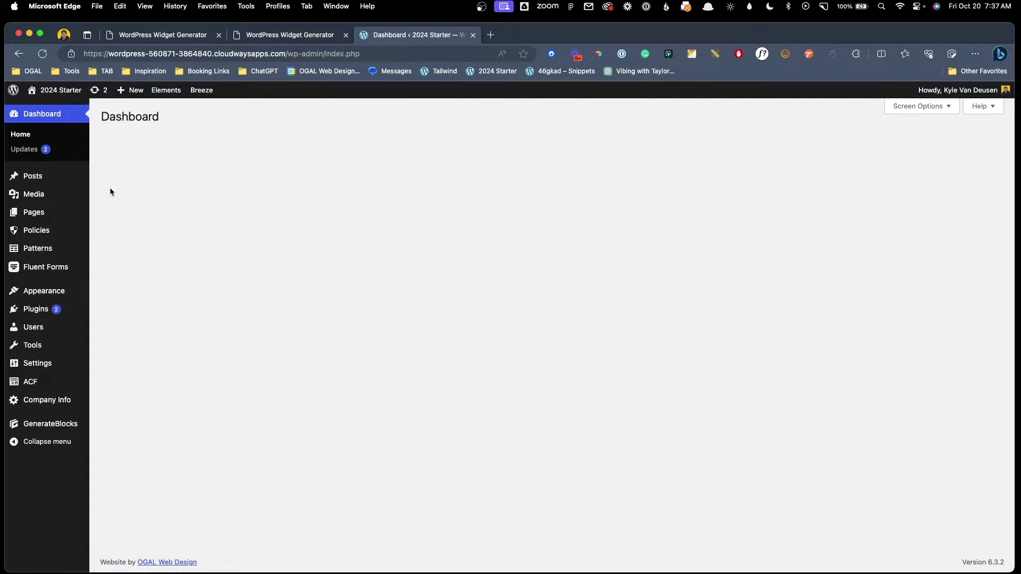
{"action": "mouse_move", "coordinate": [44, 291]}
{"action": "left_click", "coordinate": [128, 382]}
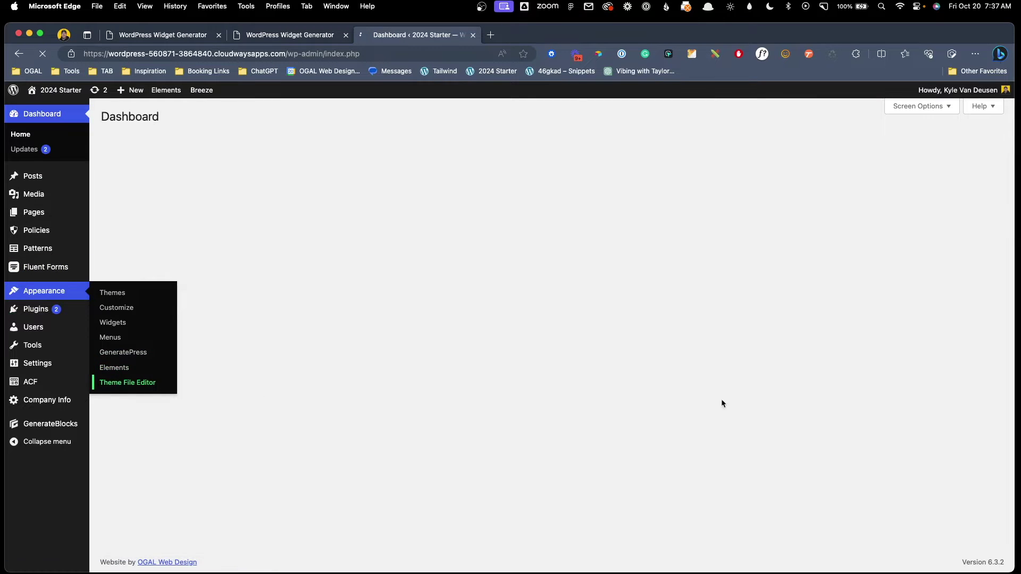
{"action": "left_click", "coordinate": [928, 292]}
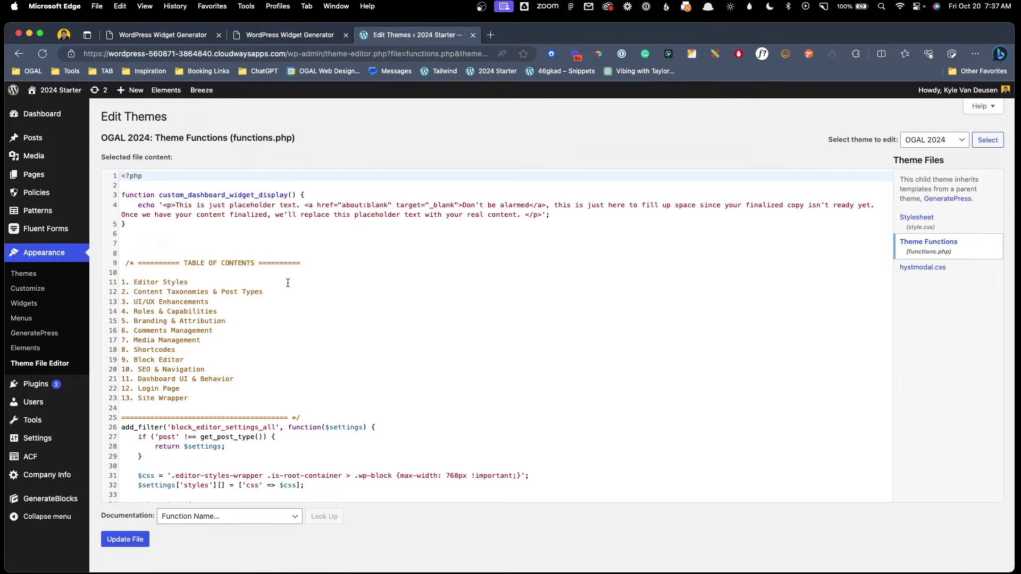
Step: Paste the new widget PHP over lines 3–5, update the file, and check the Dashboard
{"action": "left_click_drag", "start_coordinate": [153, 230], "coordinate": [107, 188]}
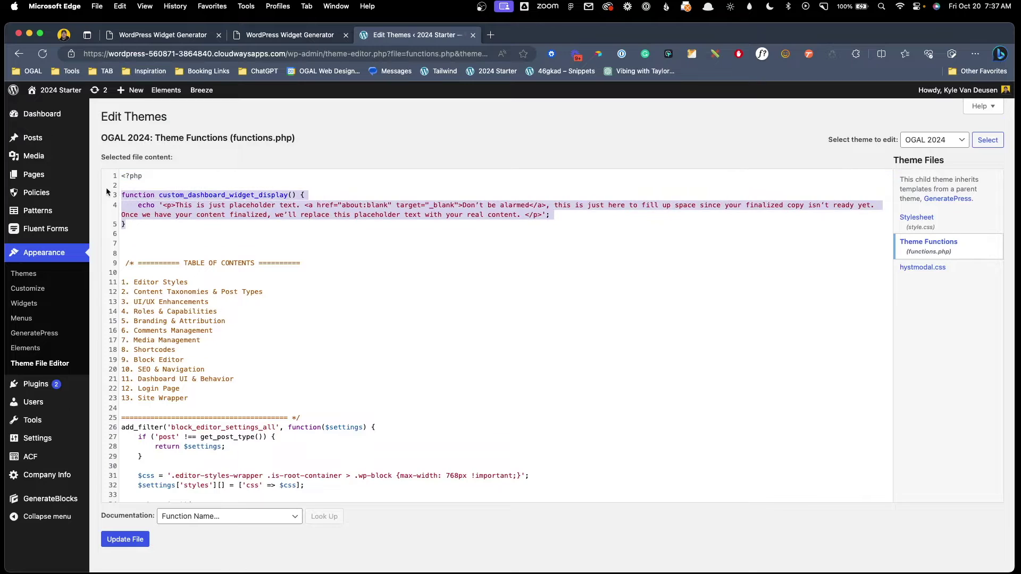
{"action": "key", "text": "super+v"}
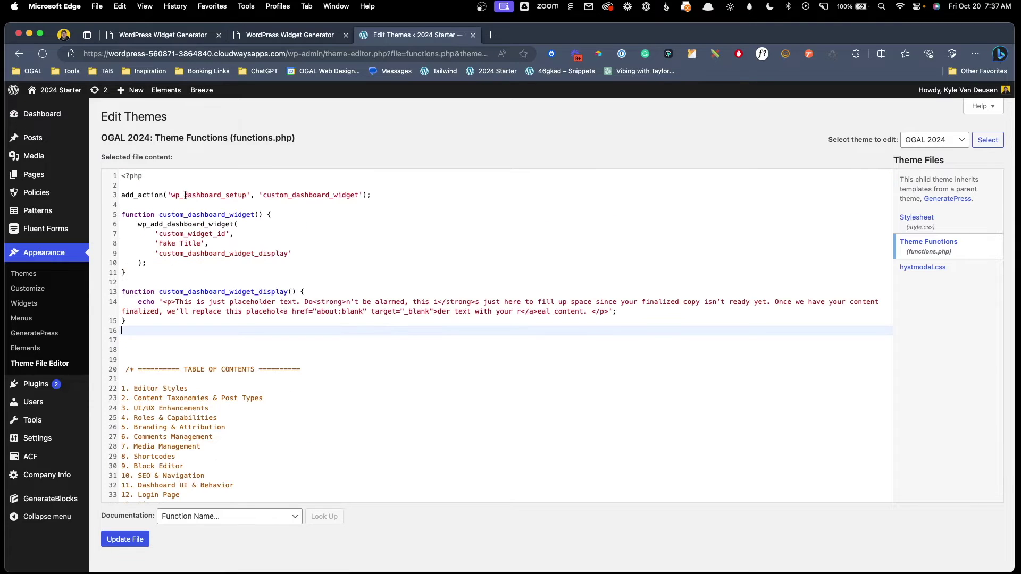
{"action": "left_click", "coordinate": [126, 541]}
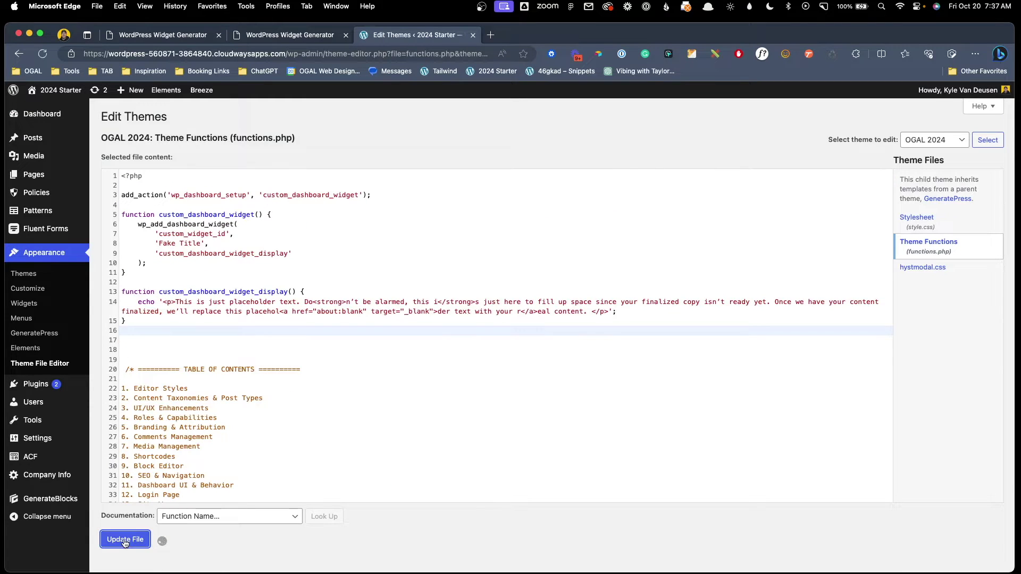
{"action": "left_click", "coordinate": [49, 114]}
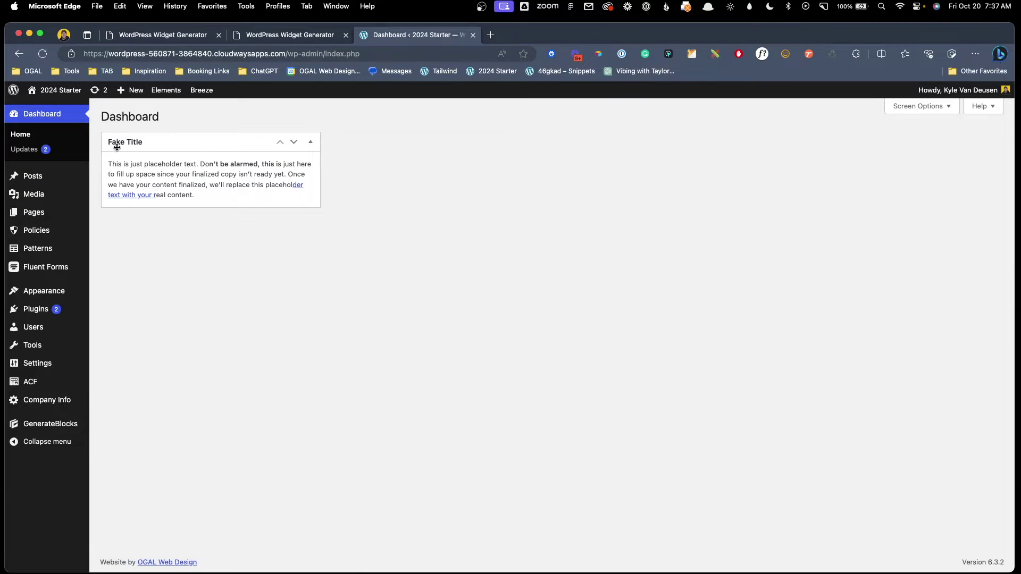
{"action": "left_click", "coordinate": [280, 36]}
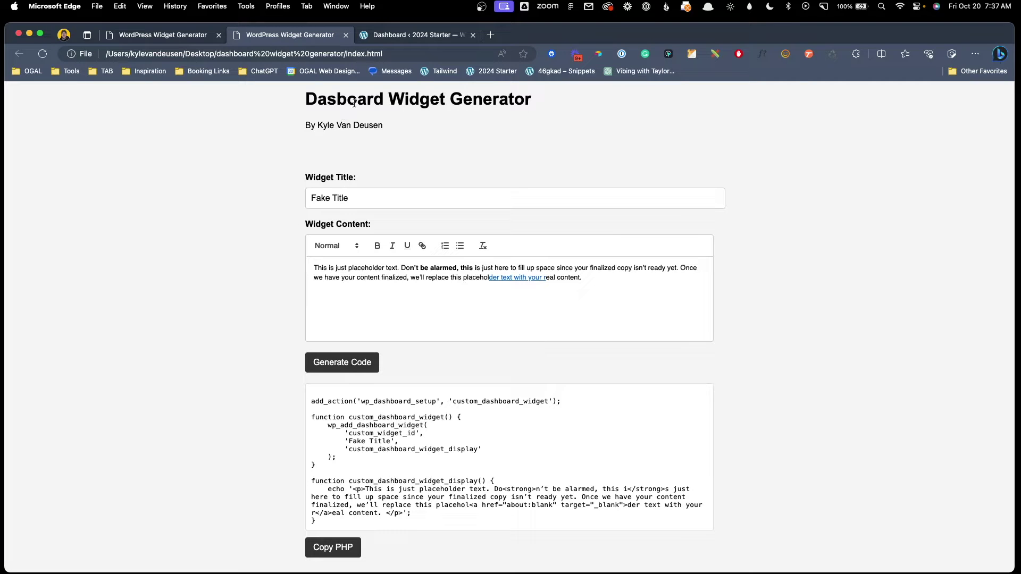
Step: Switch to the Dashboard ‹ 2024 Starter tab to view the Fake Title widget
{"action": "left_click", "coordinate": [401, 37]}
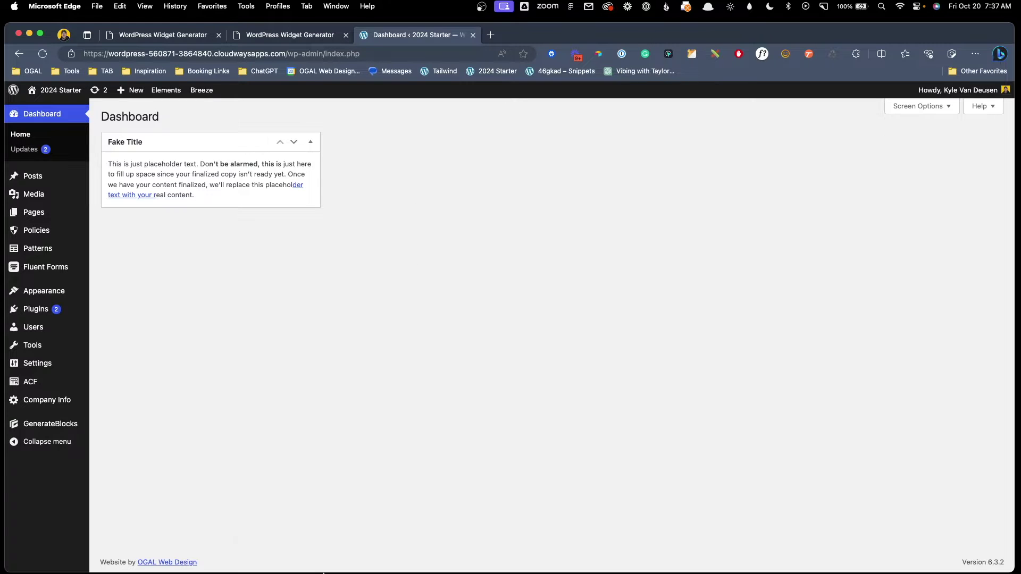
Step: Widen the project folder's file list in Finder, then close the WordPress Dashboard tab
{"action": "left_click", "coordinate": [266, 555]}
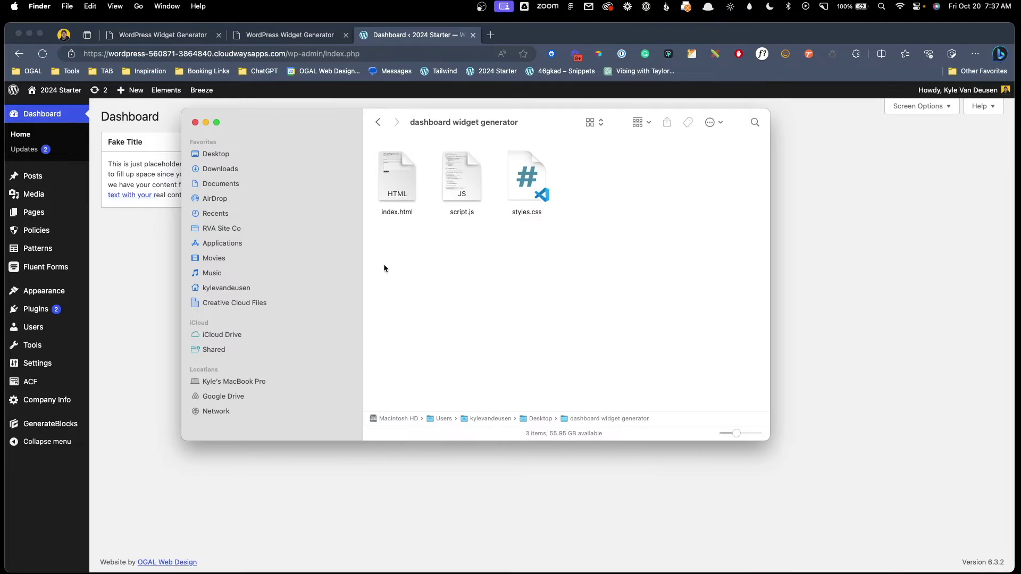
{"action": "left_click_drag", "start_coordinate": [362, 252], "coordinate": [287, 254]}
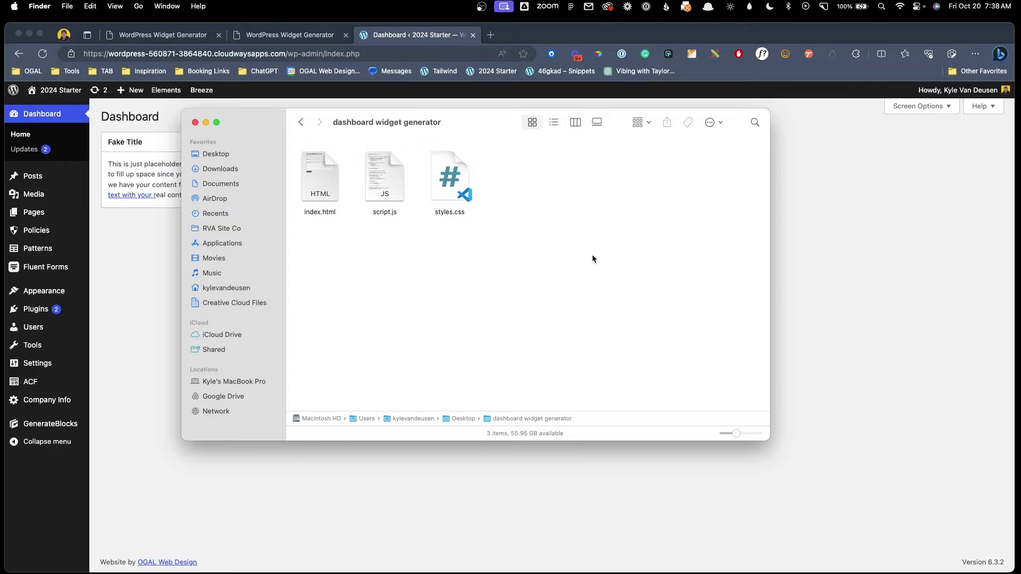
{"action": "left_click", "coordinate": [835, 247]}
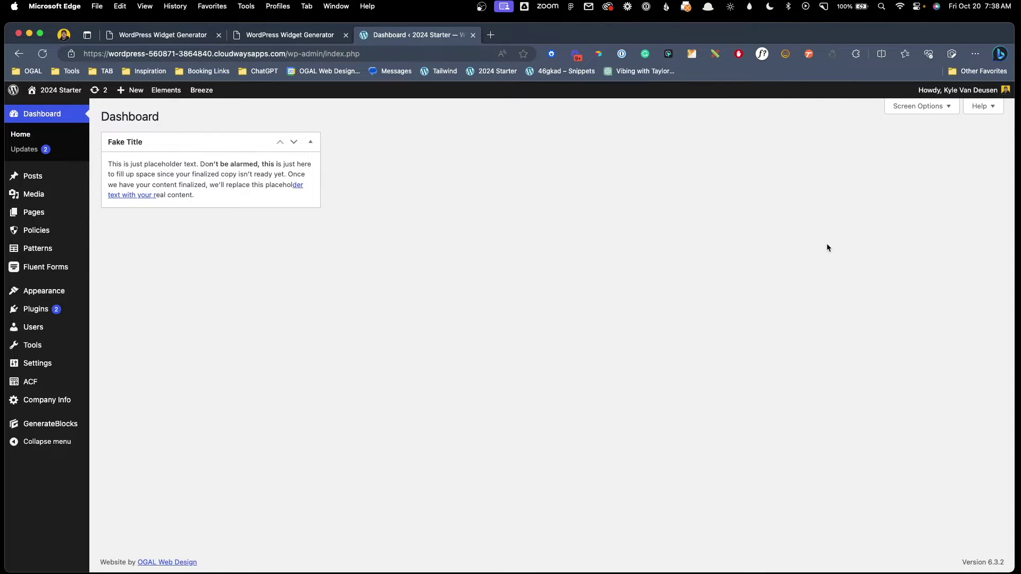
{"action": "key", "text": "super+w"}
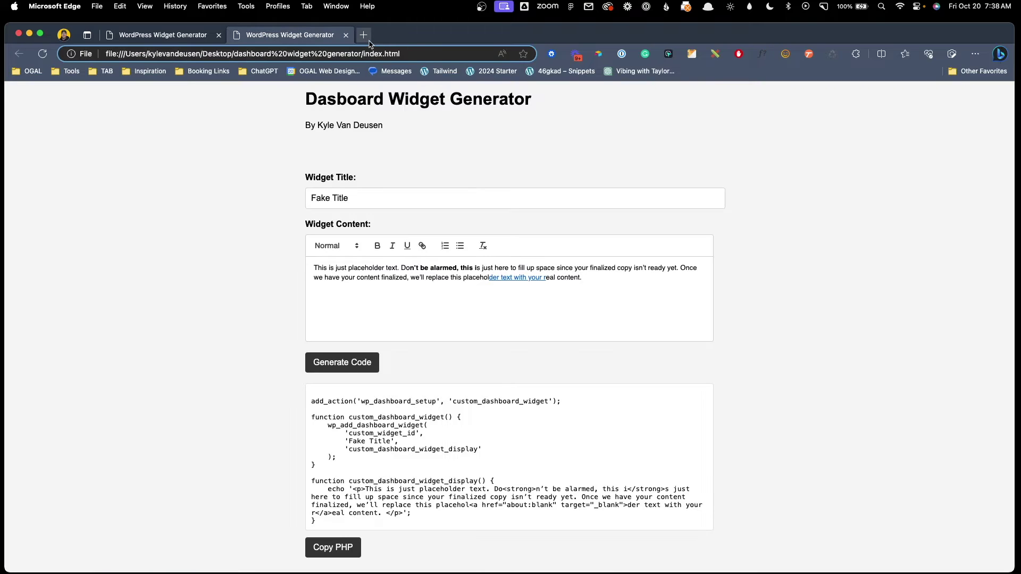
Step: Load kinsta.com in a new tab and go to the MyKinsta Static Sites list
{"action": "left_click", "coordinate": [364, 35]}
{"action": "type", "text": "kinsta"}
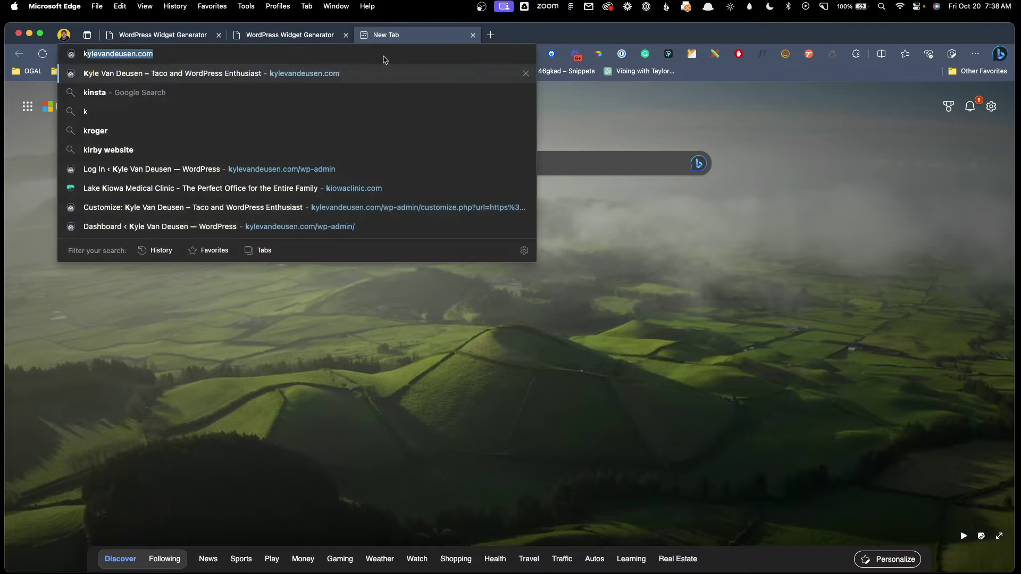
{"action": "type", "text": ".com"}
{"action": "key", "text": "Return"}
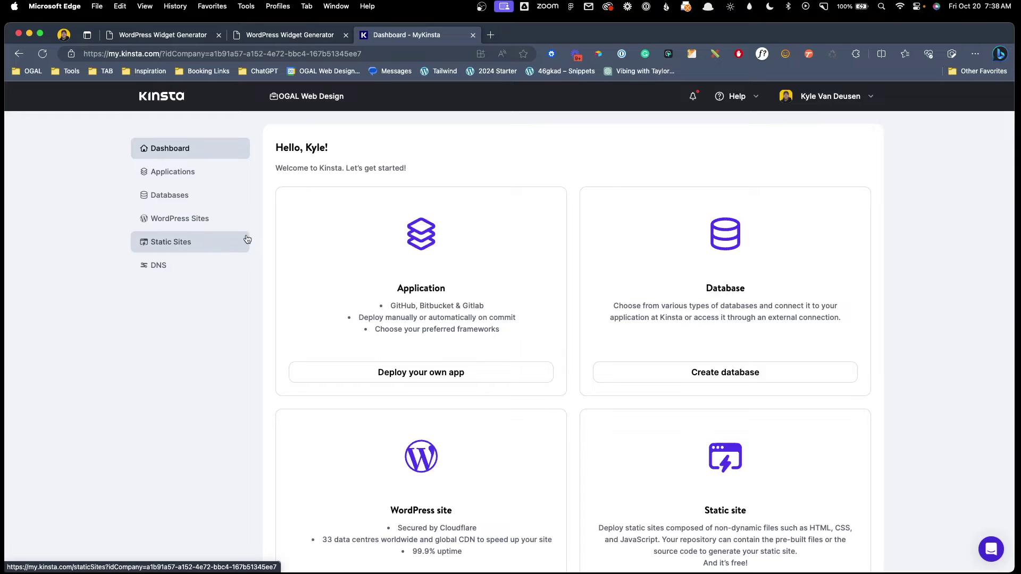
{"action": "left_click", "coordinate": [214, 245]}
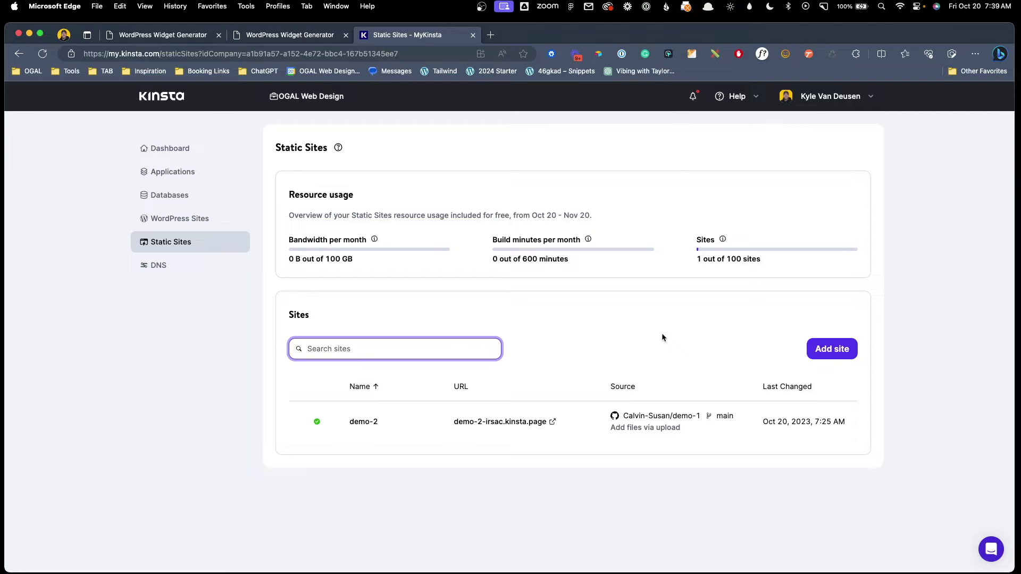
{"action": "left_click", "coordinate": [492, 36]}
Step: Go to github.com and start a new repository from Your repositories
{"action": "type", "text": "github.com"}
{"action": "key", "text": "Return"}
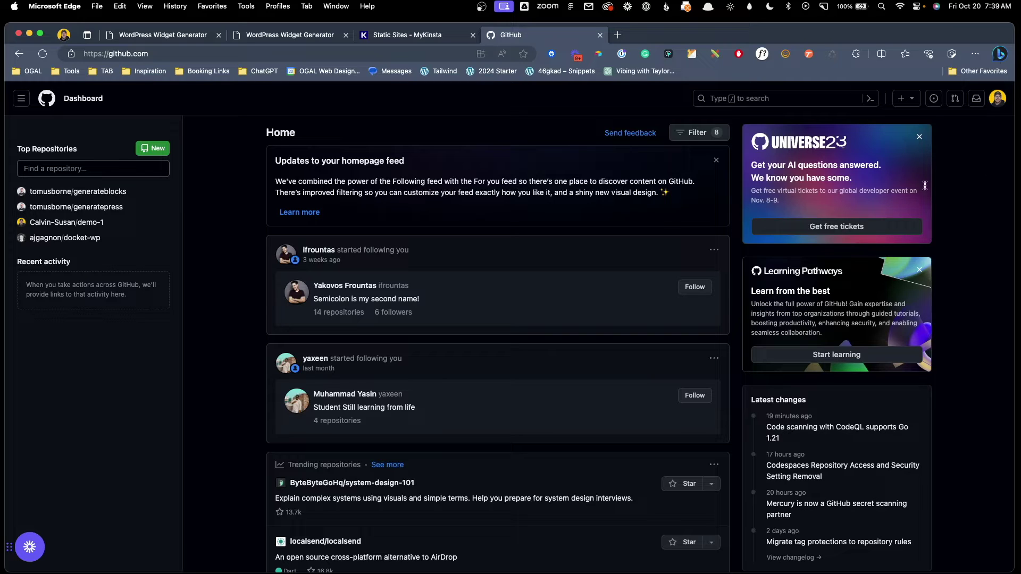
{"action": "left_click", "coordinate": [1006, 104]}
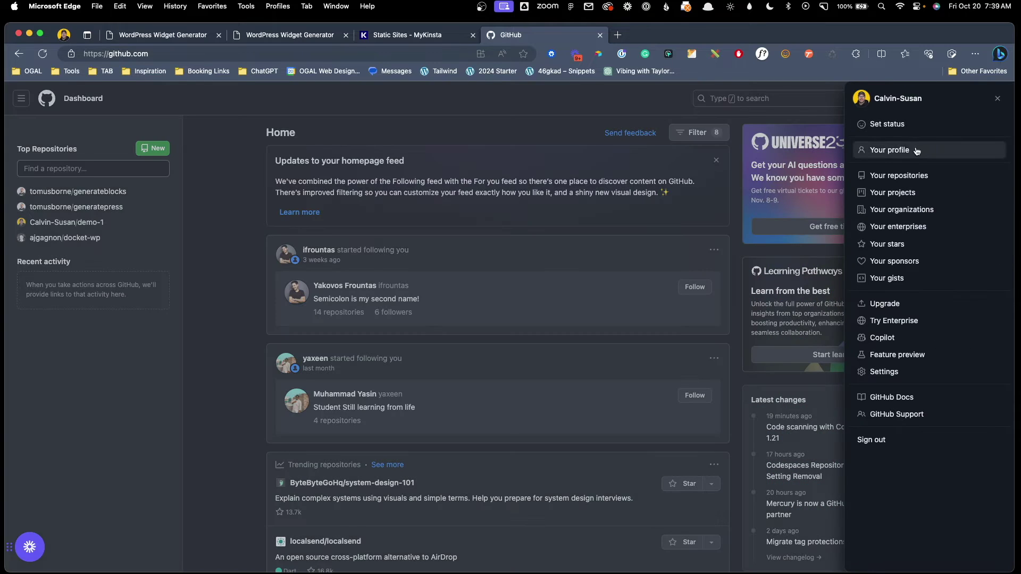
{"action": "left_click", "coordinate": [911, 177]}
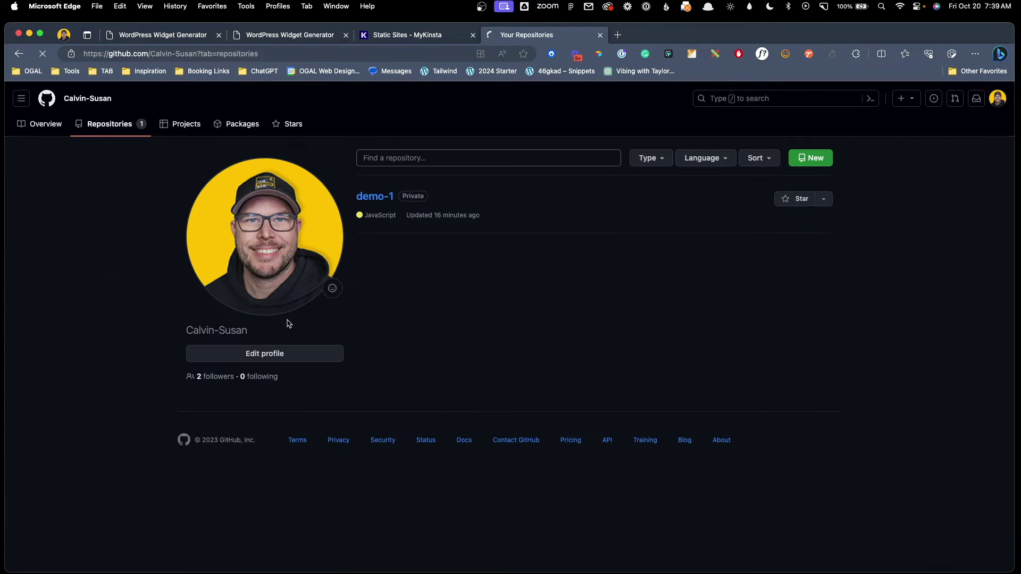
{"action": "left_click", "coordinate": [800, 164]}
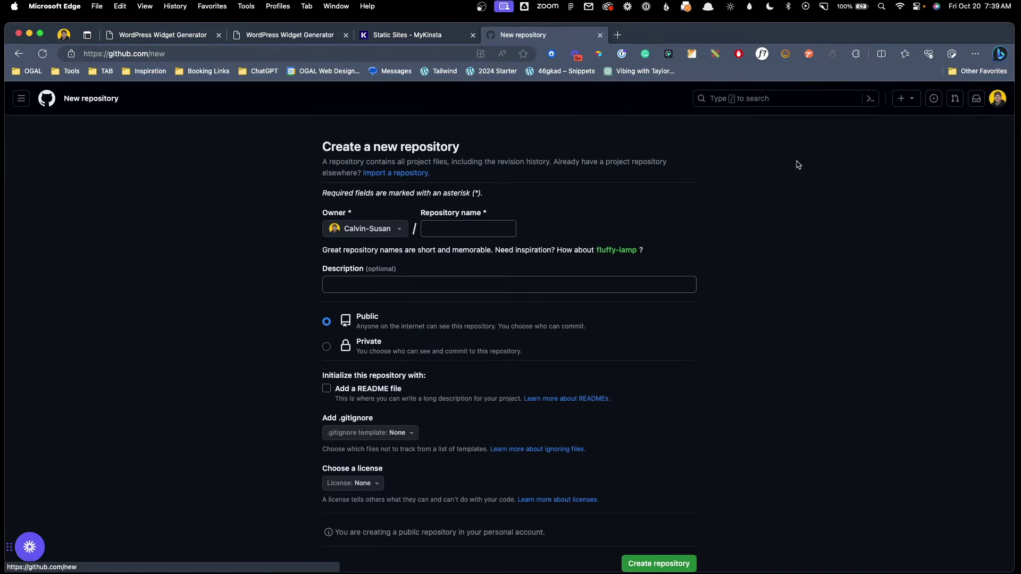
Step: Name the repository widget-generator, keep it Public, and create it
{"action": "left_click", "coordinate": [443, 226]}
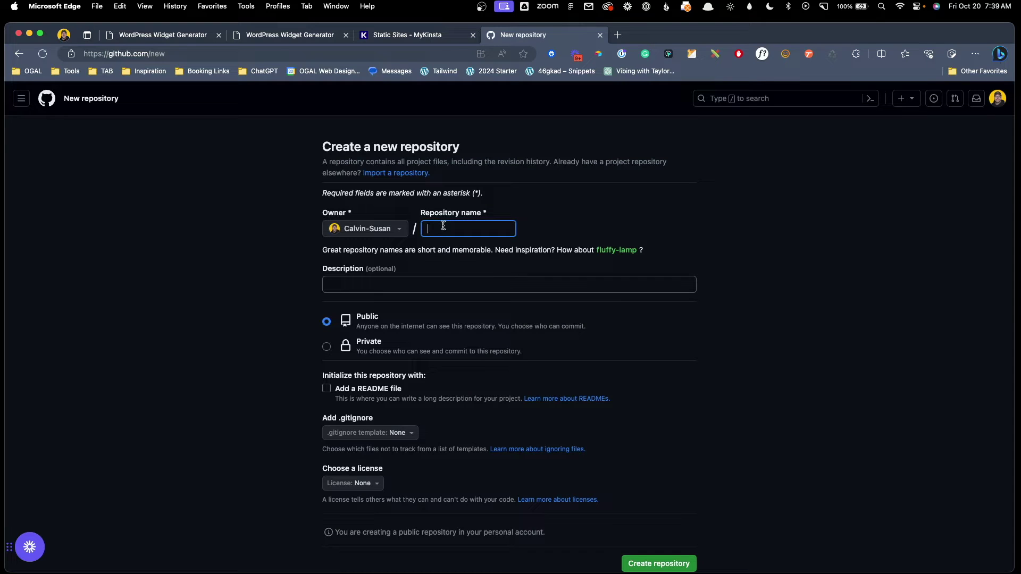
{"action": "type", "text": "widget-generator"}
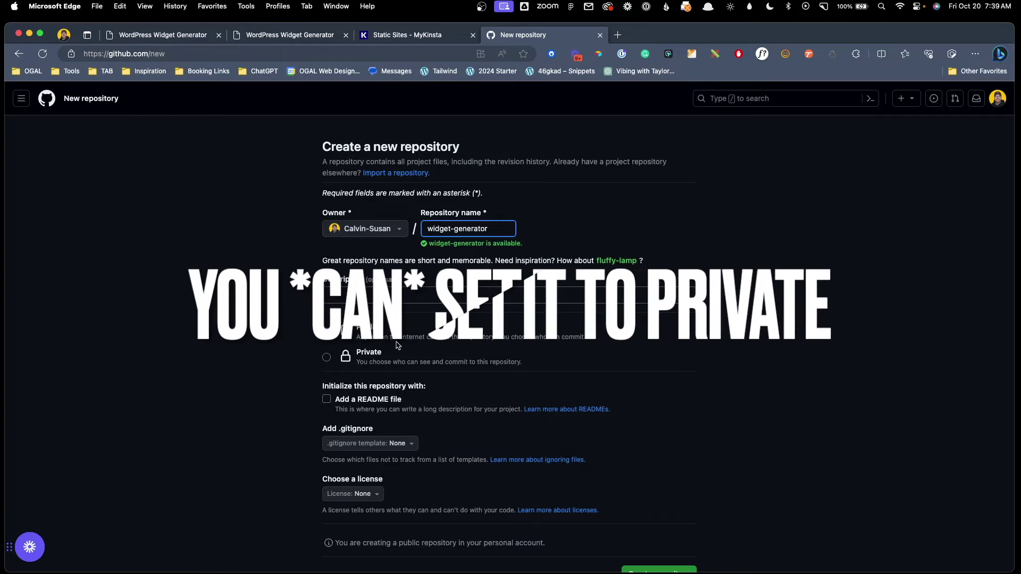
{"action": "scroll", "coordinate": [461, 378], "scroll_direction": "down", "scroll_amount": 1}
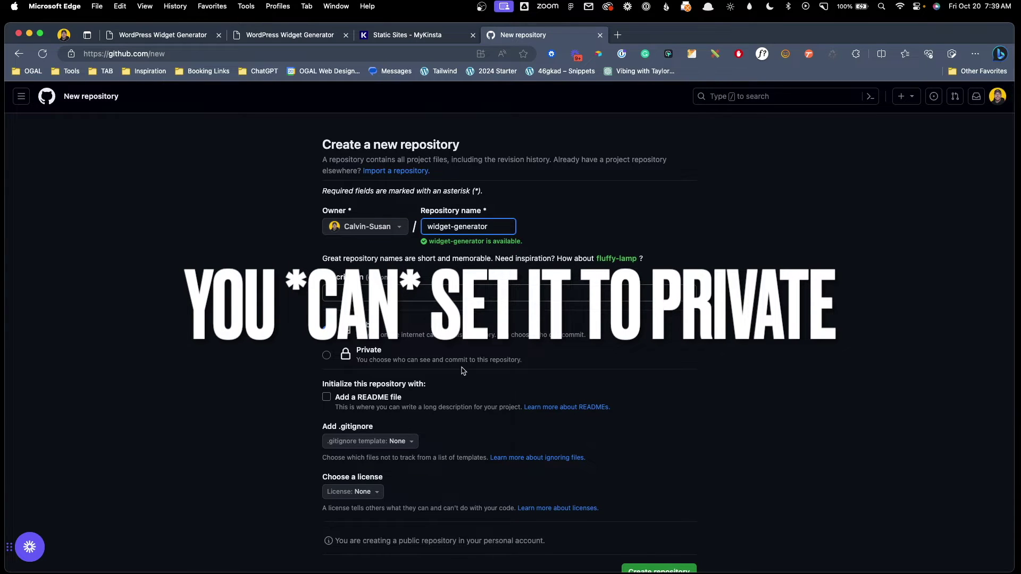
{"action": "scroll", "coordinate": [468, 359], "scroll_direction": "down", "scroll_amount": 2}
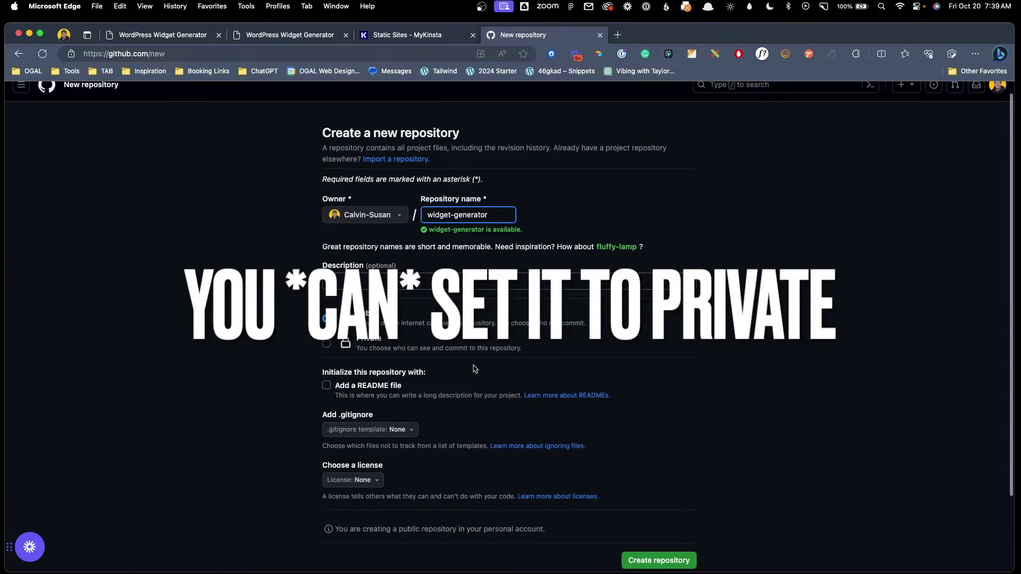
{"action": "scroll", "coordinate": [475, 369], "scroll_direction": "down", "scroll_amount": 3}
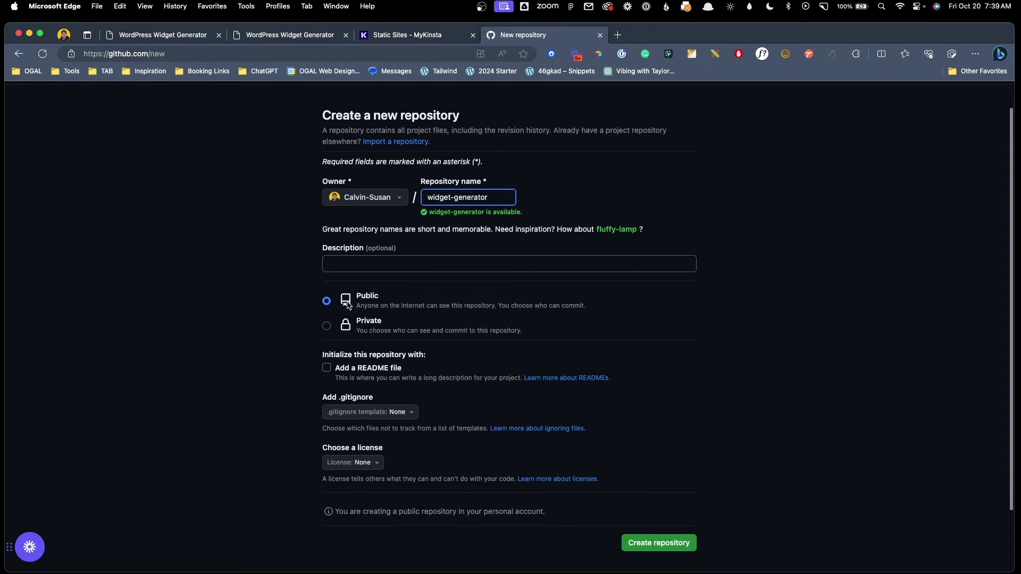
{"action": "scroll", "coordinate": [432, 404], "scroll_direction": "down", "scroll_amount": 4}
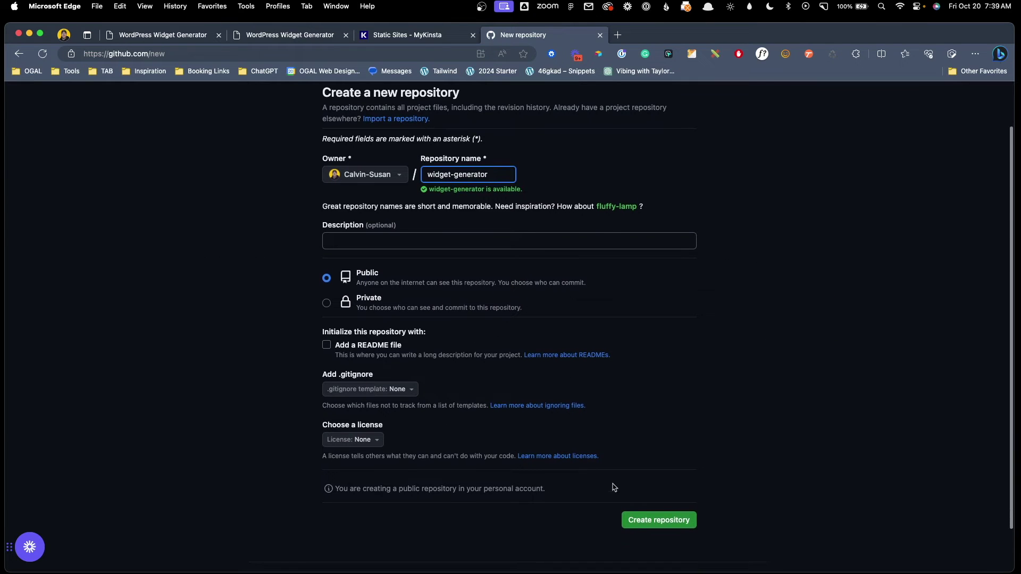
{"action": "left_click", "coordinate": [670, 525]}
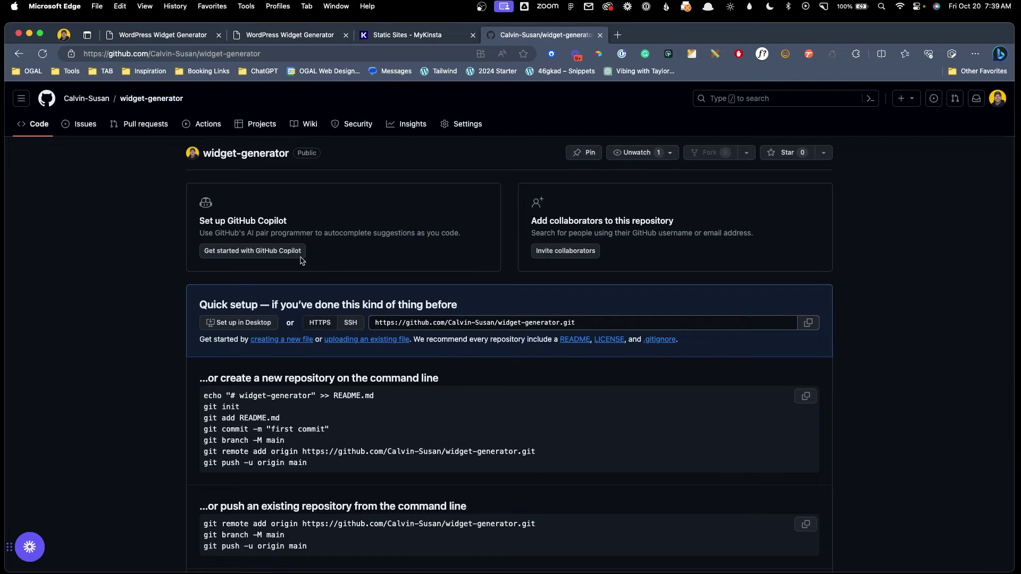
Step: Upload index.html, script.js and styles.css from the project folder and commit them
{"action": "left_click", "coordinate": [366, 344]}
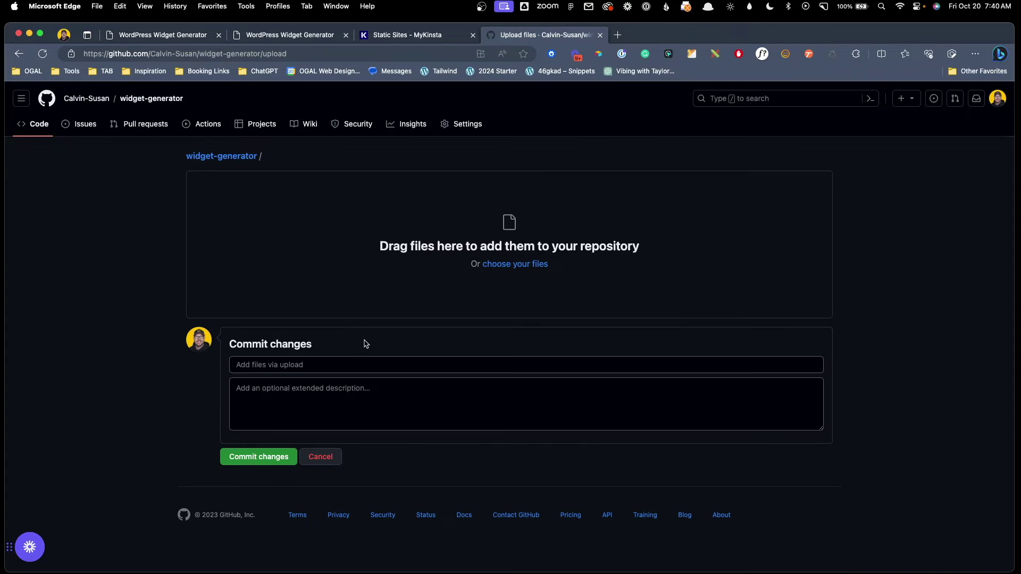
{"action": "left_click", "coordinate": [267, 554]}
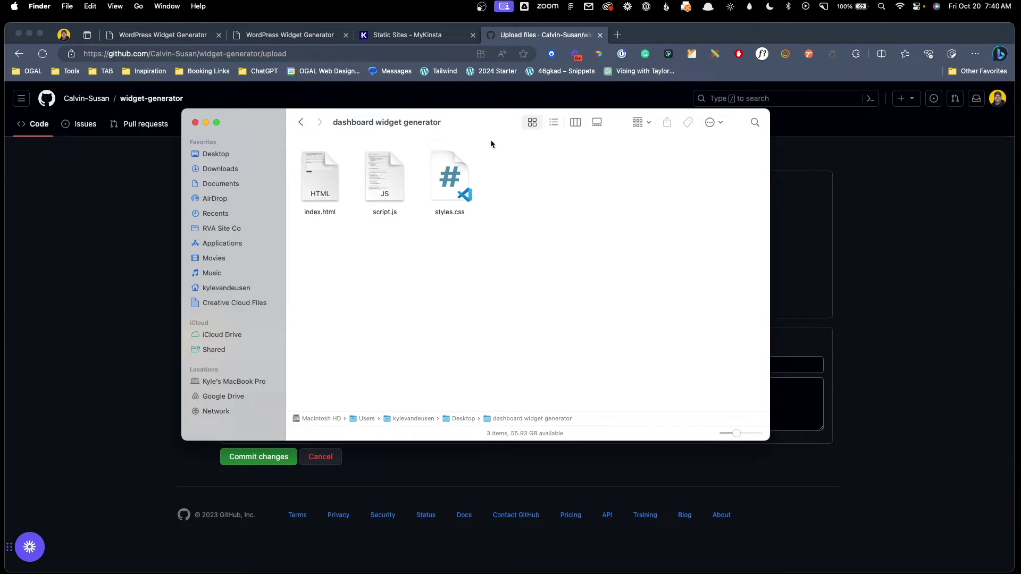
{"action": "left_click_drag", "start_coordinate": [656, 190], "coordinate": [807, 194]}
{"action": "left_click_drag", "start_coordinate": [838, 371], "coordinate": [403, 253]}
{"action": "left_click", "coordinate": [402, 253]}
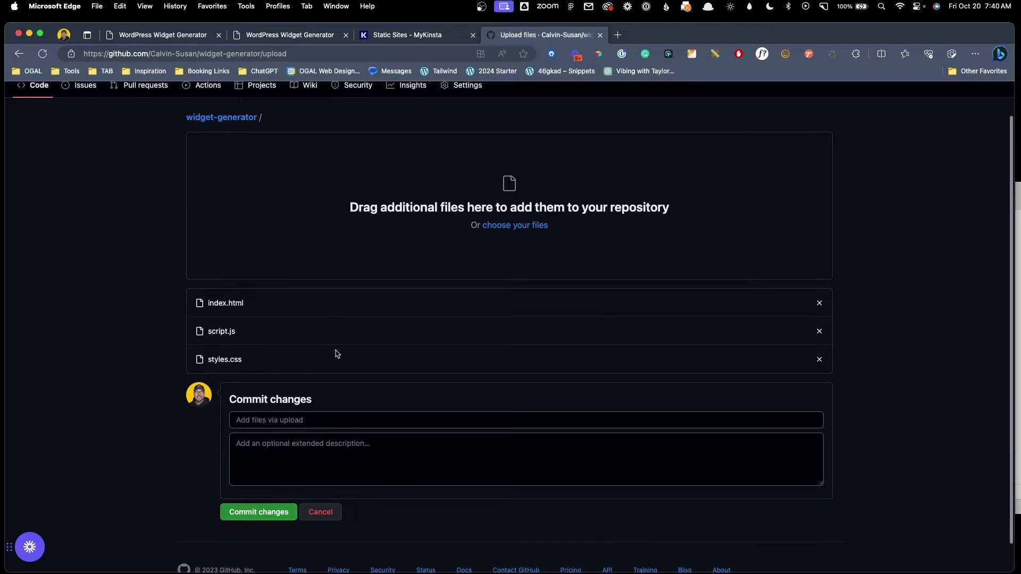
{"action": "scroll", "coordinate": [335, 361], "scroll_direction": "down", "scroll_amount": 3}
{"action": "left_click", "coordinate": [274, 479]}
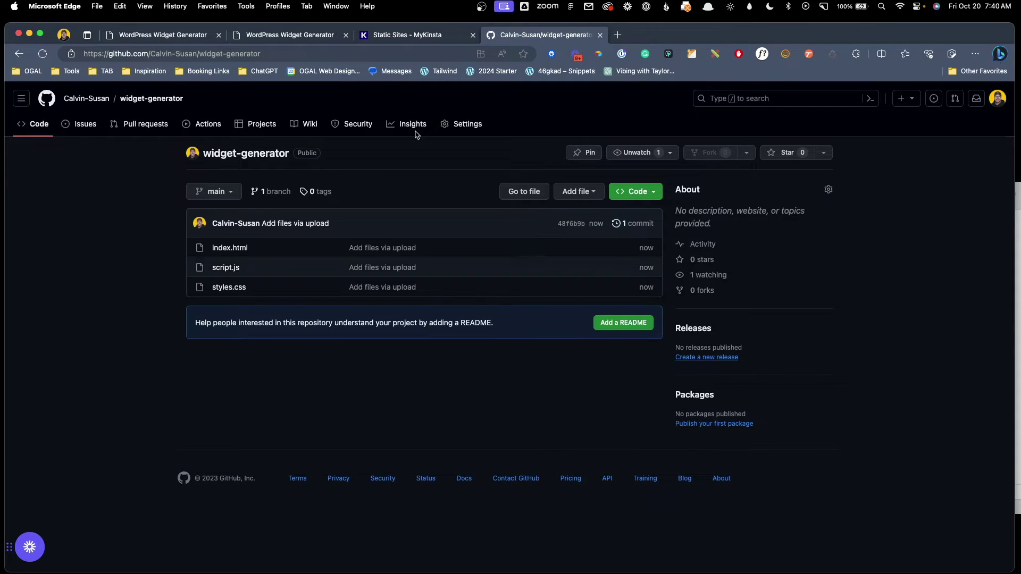
Step: Start a new static site from the widget-generator repository with automatic deployment on commit
{"action": "left_click", "coordinate": [400, 39]}
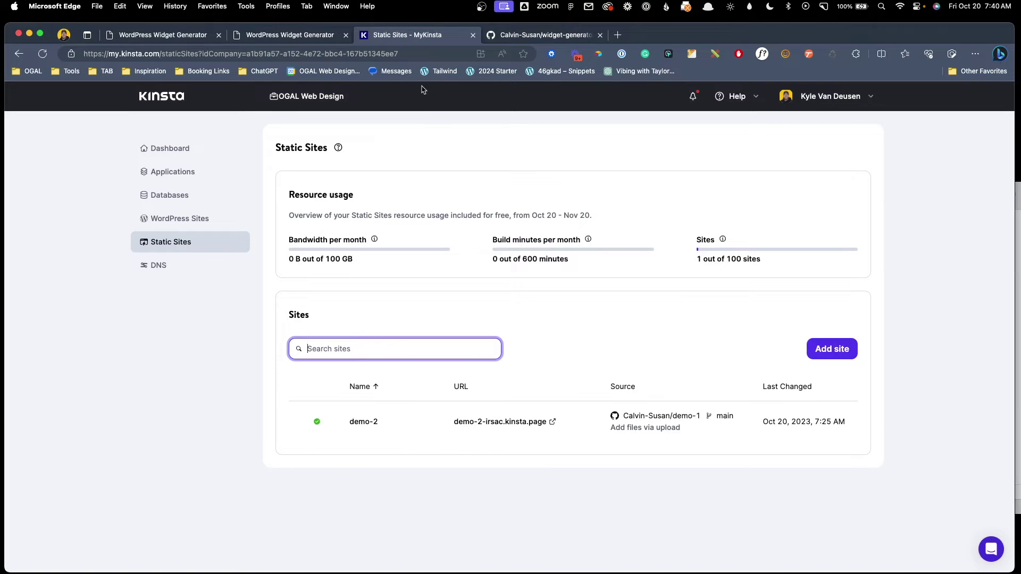
{"action": "left_click", "coordinate": [842, 355]}
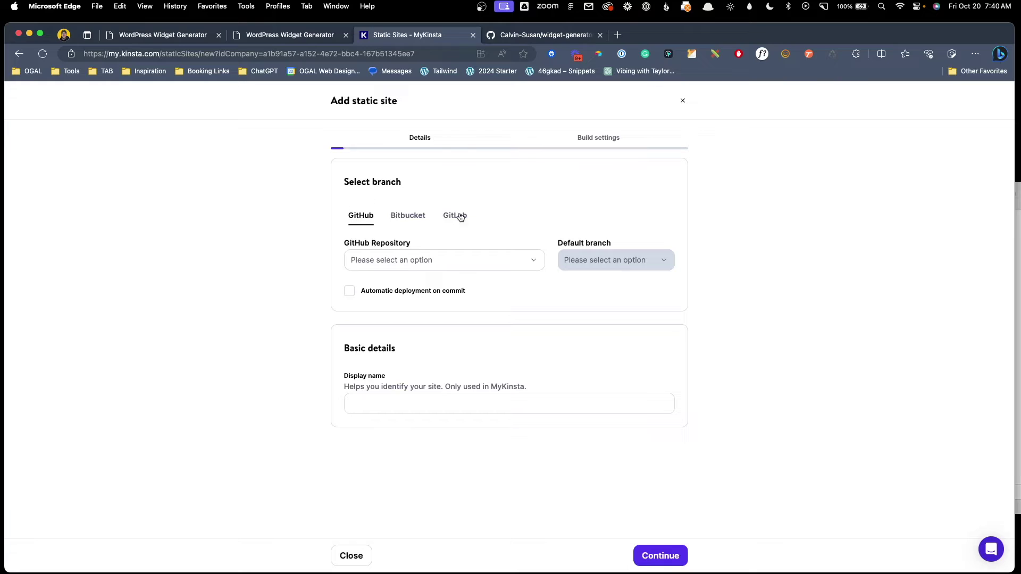
{"action": "left_click", "coordinate": [449, 265]}
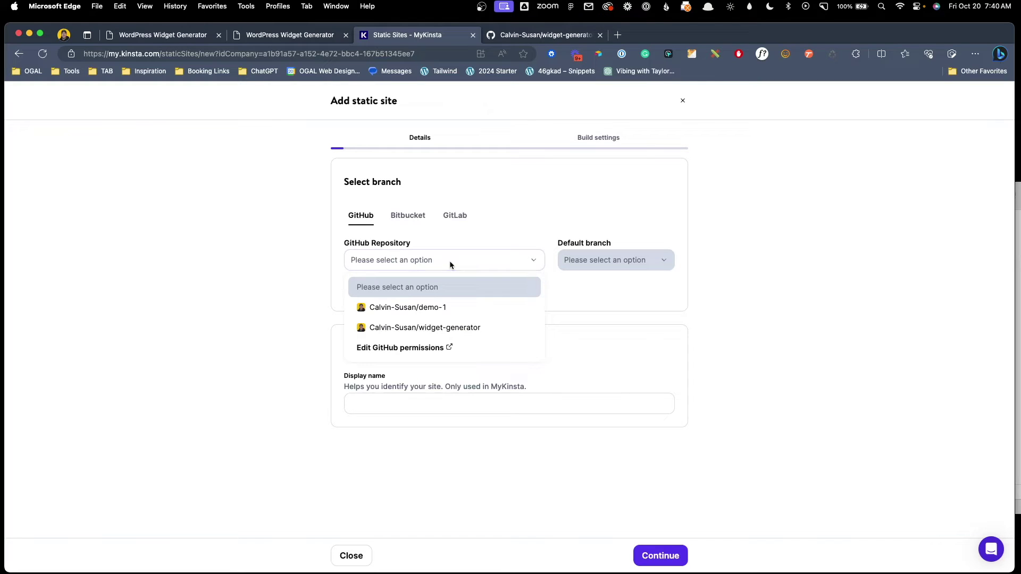
{"action": "left_click", "coordinate": [458, 328]}
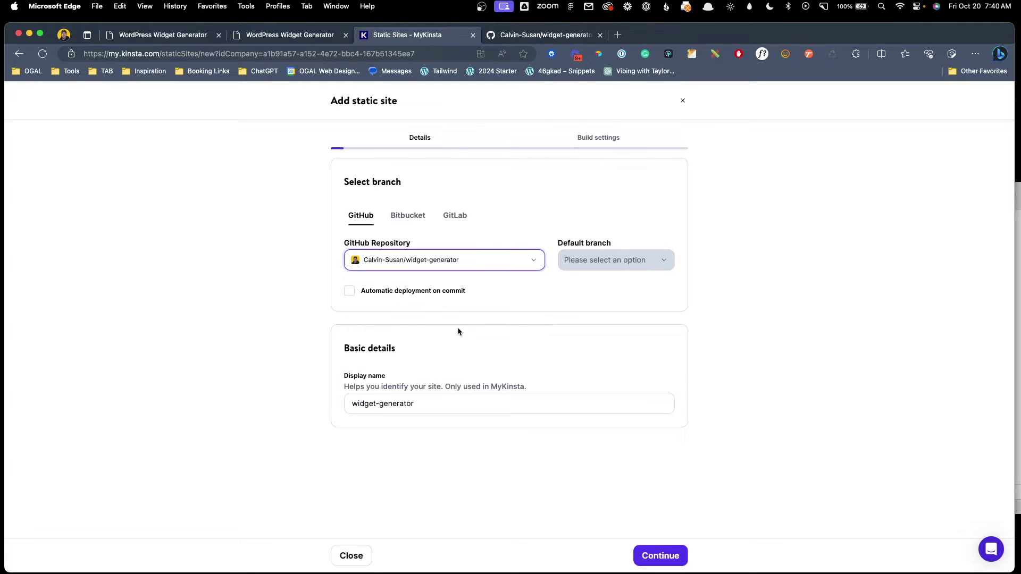
{"action": "left_click", "coordinate": [438, 296]}
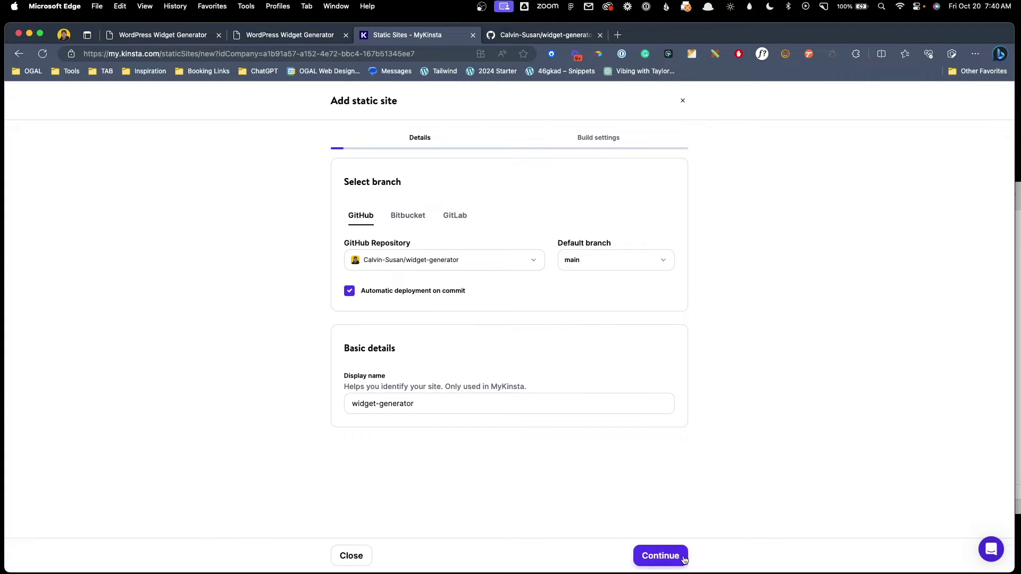
Step: Keep the default build settings and environment variables, then create the site
{"action": "left_click", "coordinate": [658, 557]}
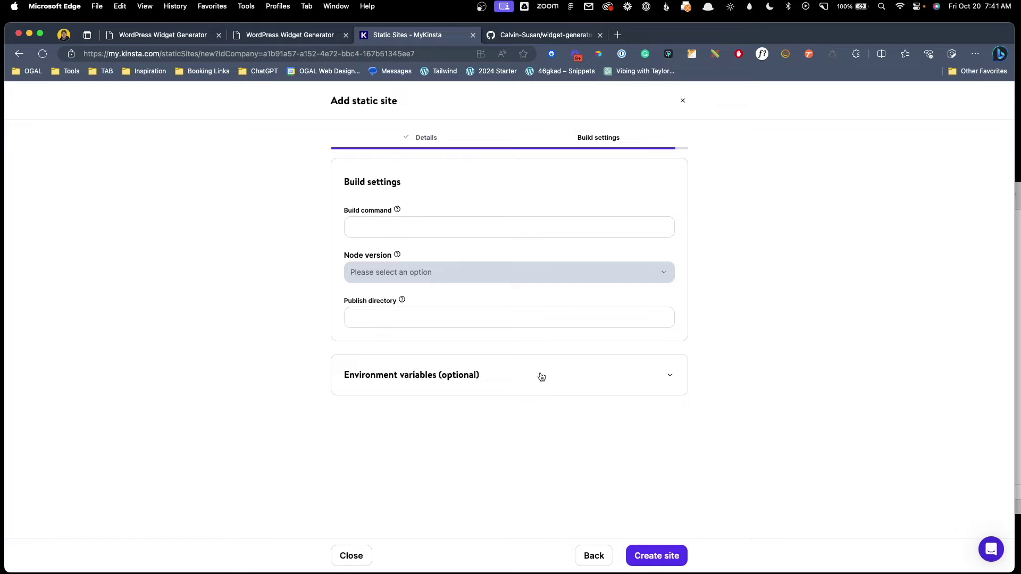
{"action": "left_click", "coordinate": [555, 383]}
{"action": "left_click", "coordinate": [557, 383]}
{"action": "left_click", "coordinate": [669, 559]}
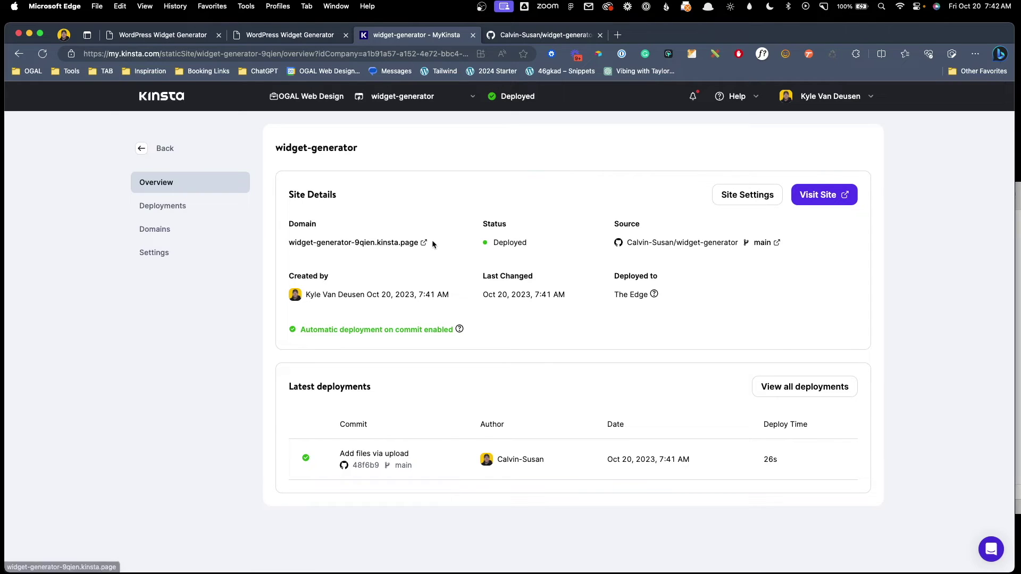
Step: Check the live site at its kinsta.page address, then open the site's Domains page in MyKinsta
{"action": "left_click", "coordinate": [824, 195]}
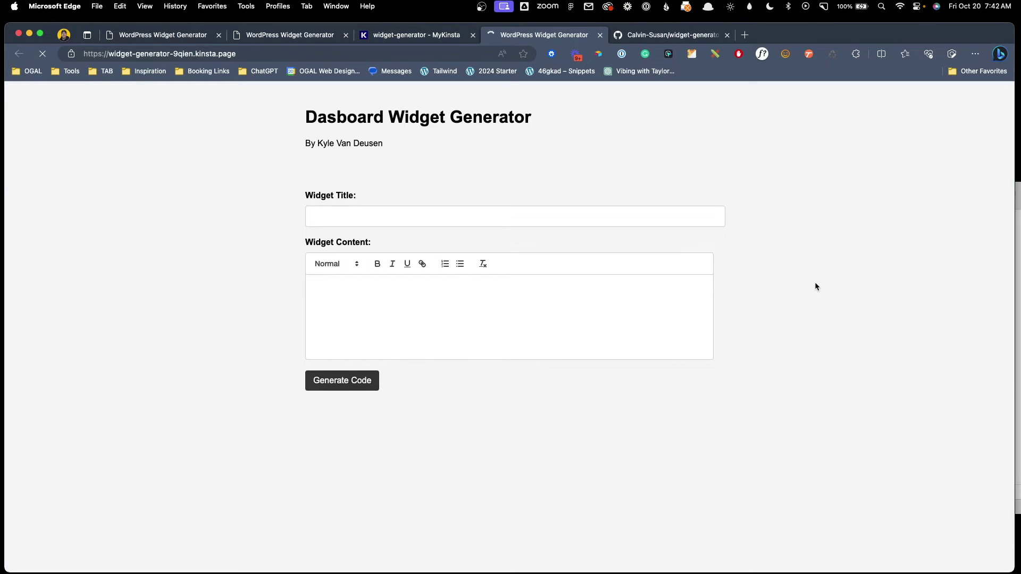
{"action": "left_click", "coordinate": [106, 57]}
{"action": "left_click", "coordinate": [256, 57]}
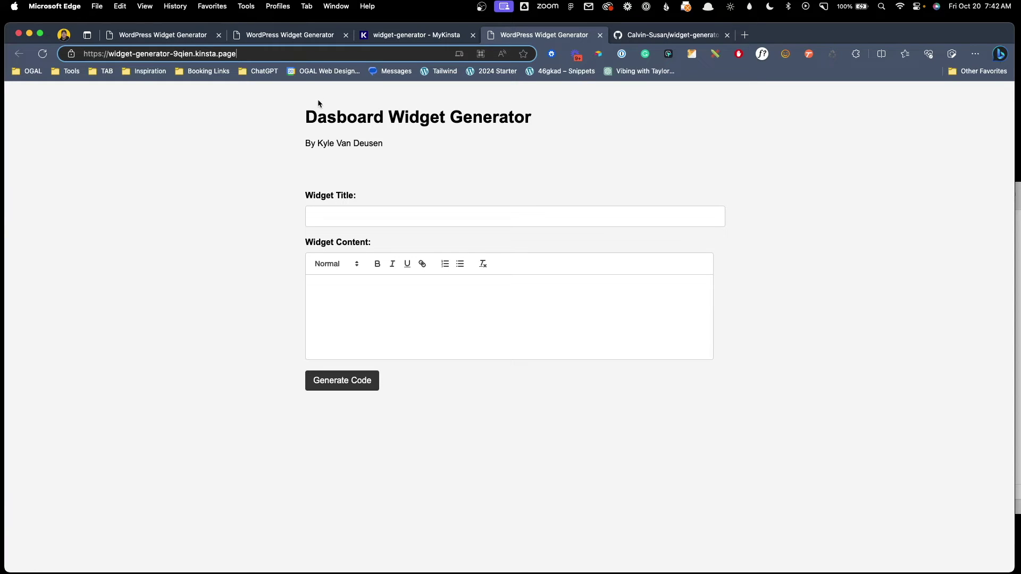
{"action": "left_click", "coordinate": [405, 37]}
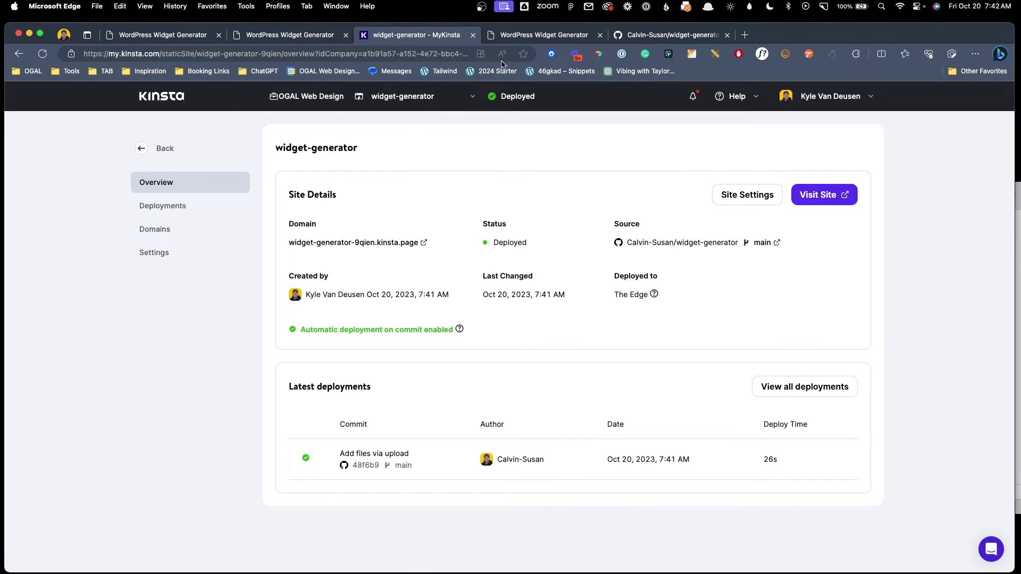
{"action": "left_click", "coordinate": [542, 35]}
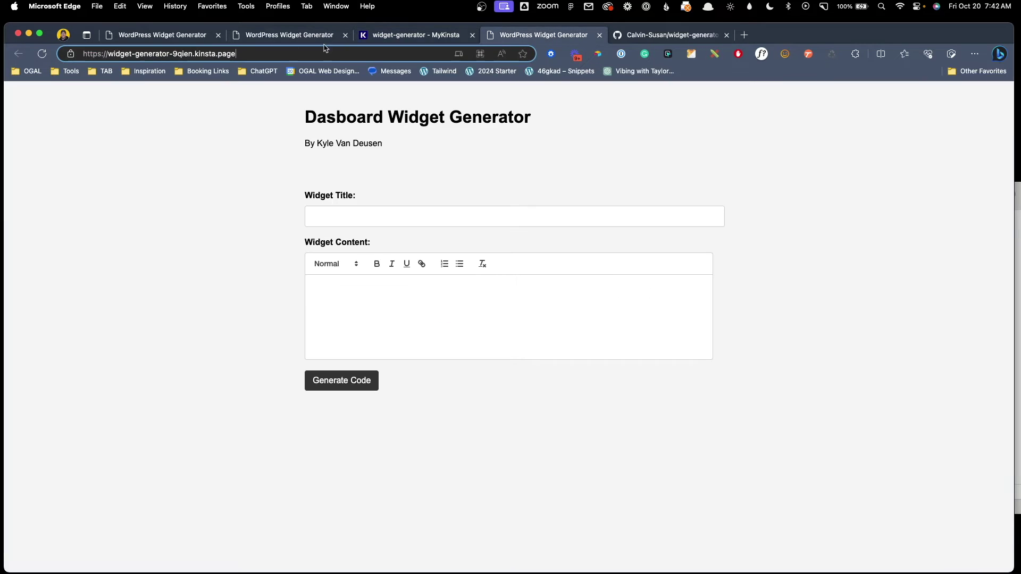
{"action": "left_click", "coordinate": [396, 42]}
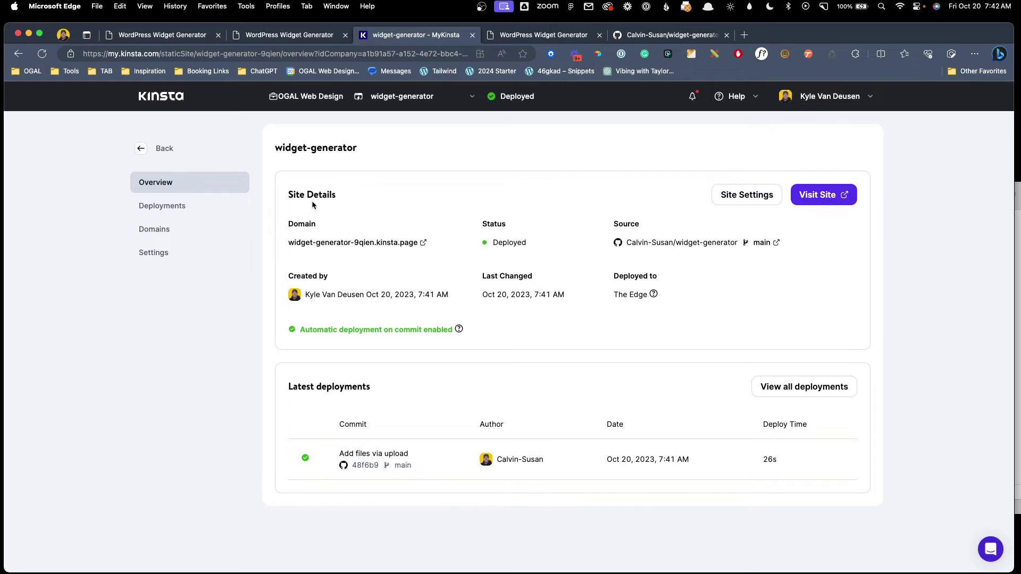
{"action": "left_click", "coordinate": [178, 237]}
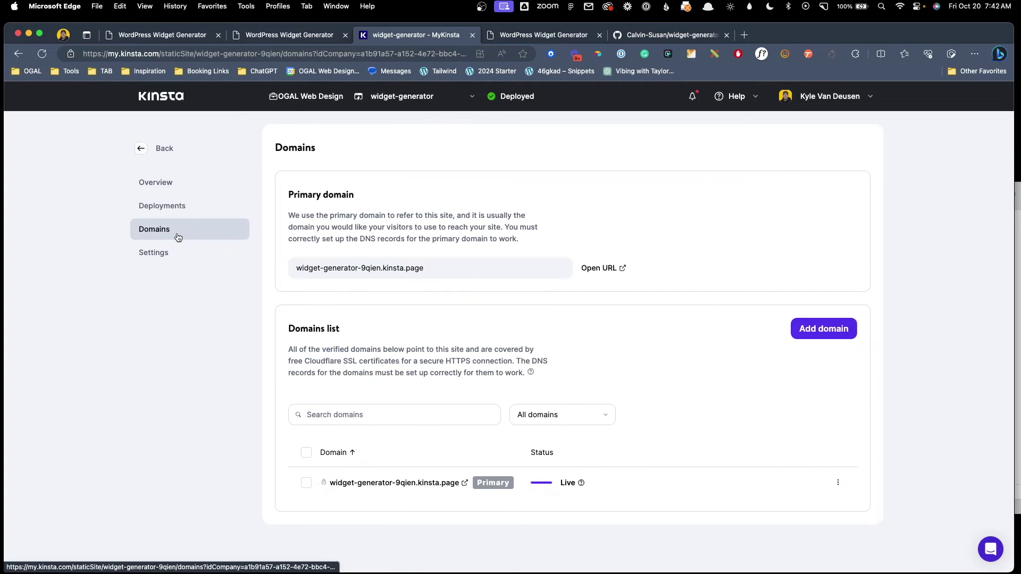
Step: Add dashboardwidget.xyz as a custom domain for the widget-generator site
{"action": "left_click", "coordinate": [802, 330]}
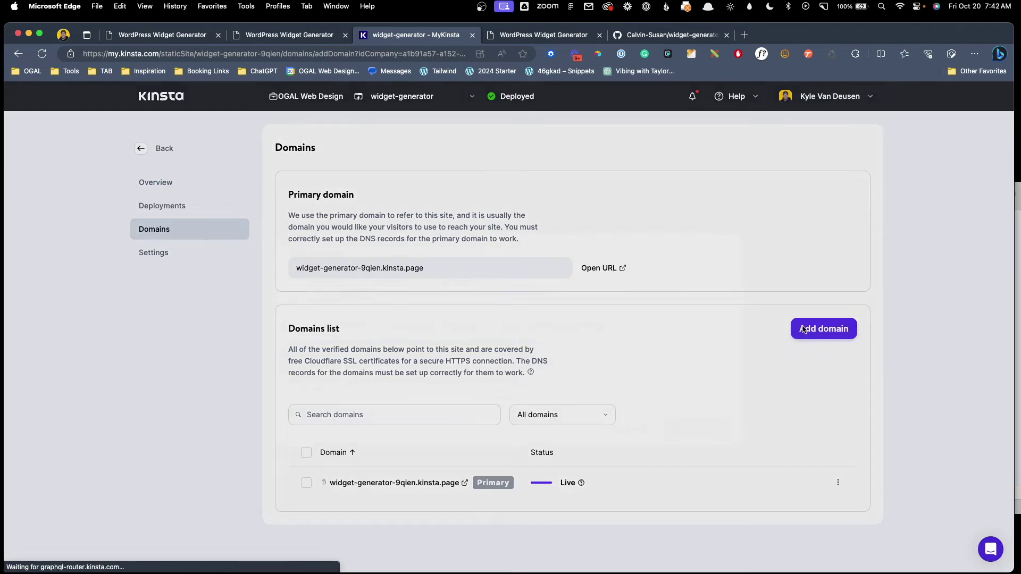
{"action": "type", "text": "widg"}
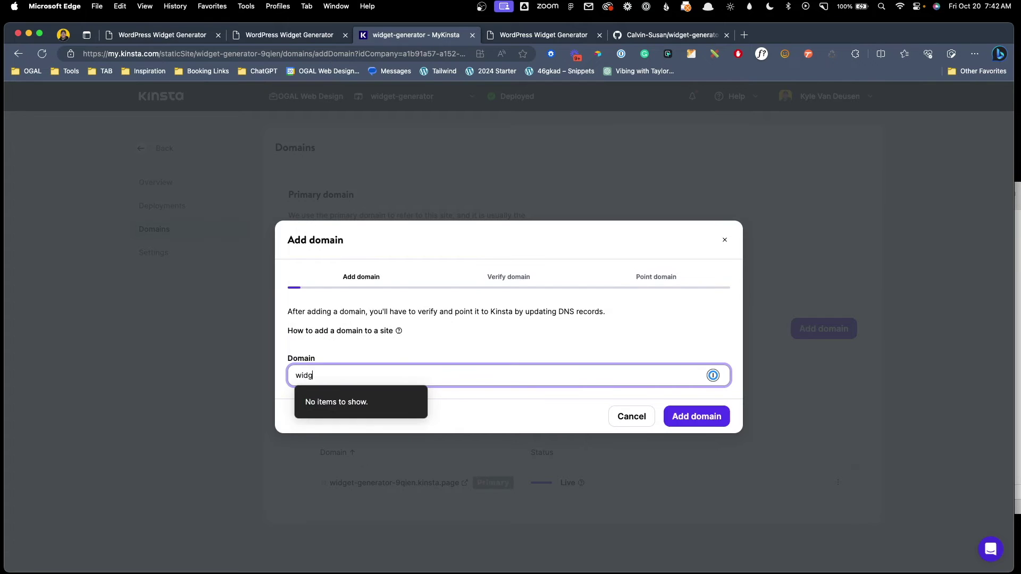
{"action": "type", "text": "etgenerator.xyz"}
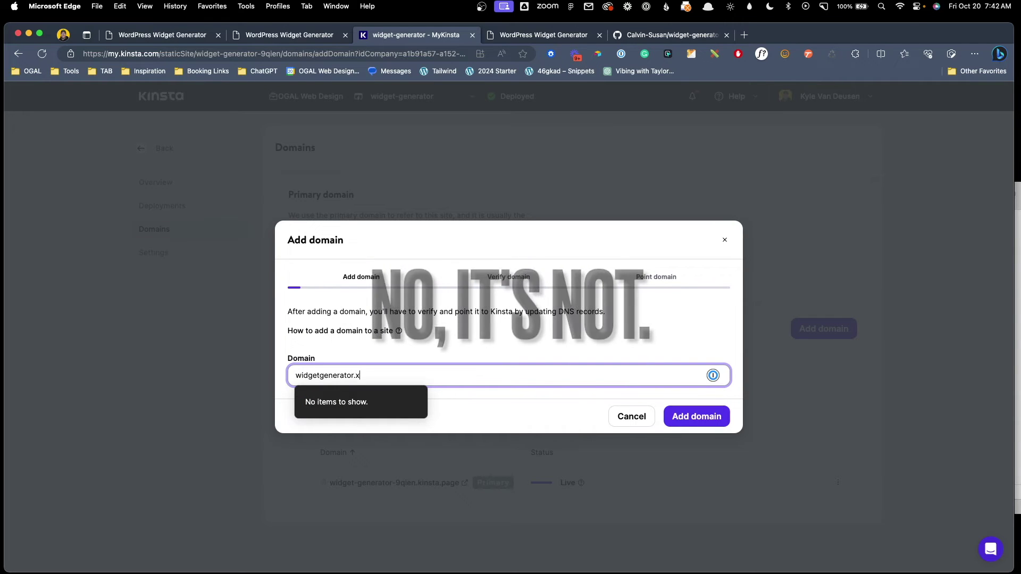
{"action": "left_click", "coordinate": [693, 424]}
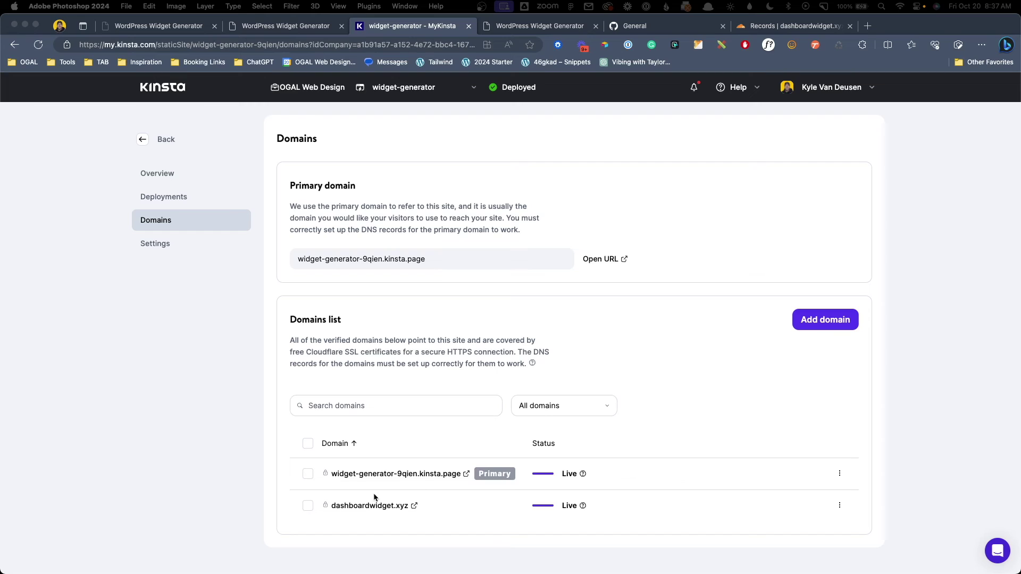
Step: Make dashboardwidget.xyz the primary domain for widget-generator and load the Dashboard Widget Generator form there
{"action": "left_click", "coordinate": [841, 508]}
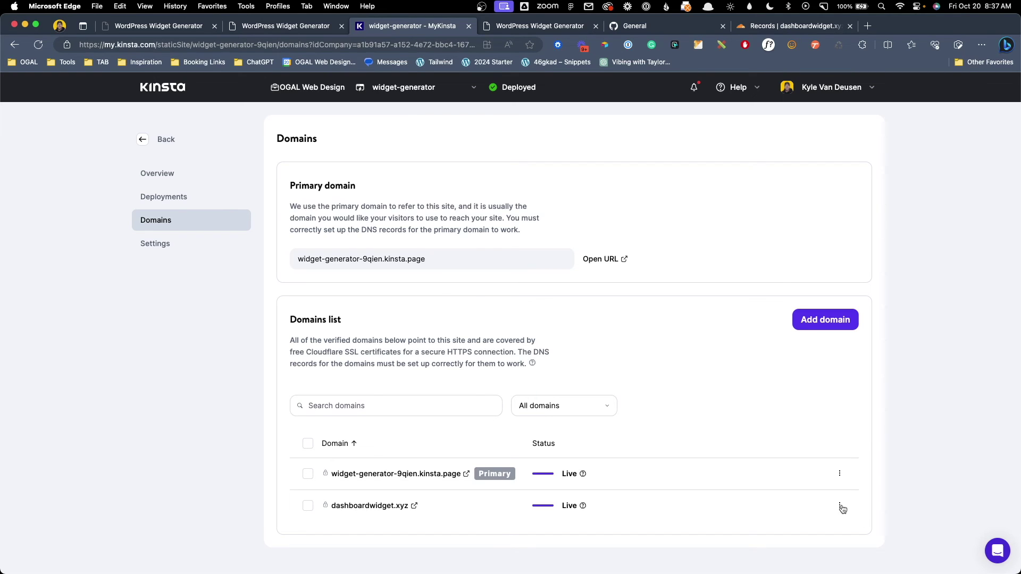
{"action": "left_click", "coordinate": [841, 507]}
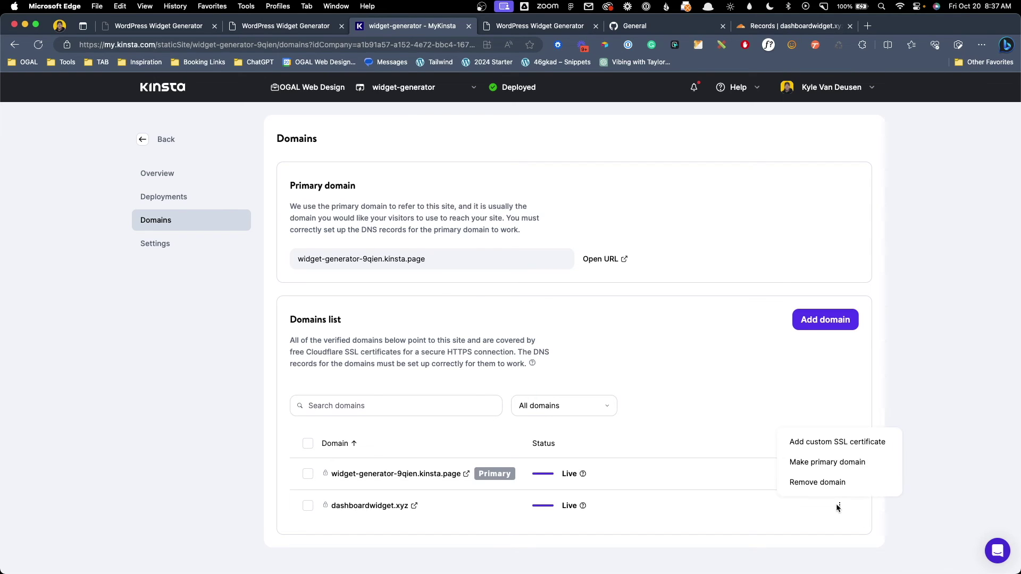
{"action": "left_click", "coordinate": [836, 468]}
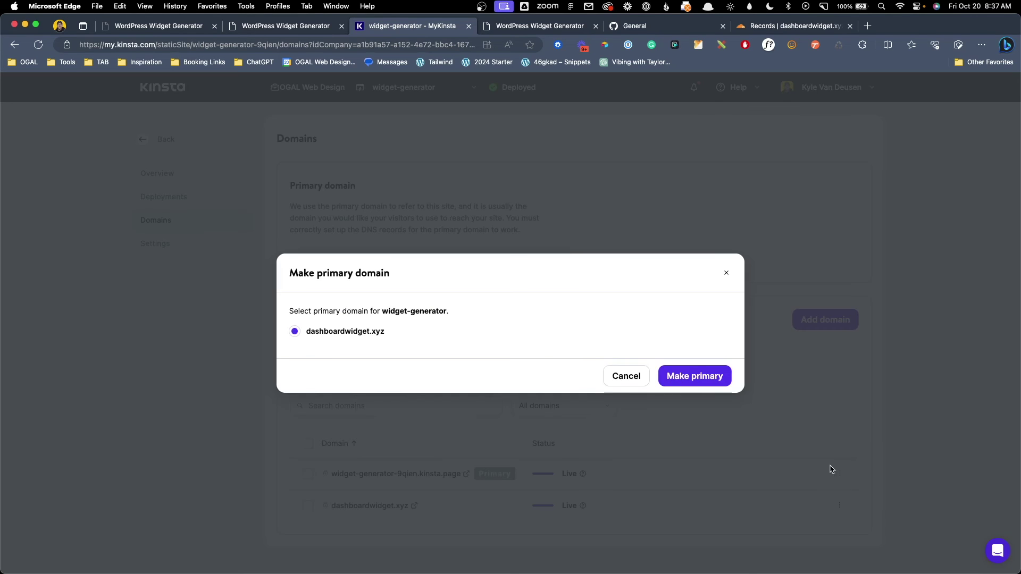
{"action": "left_click", "coordinate": [712, 383]}
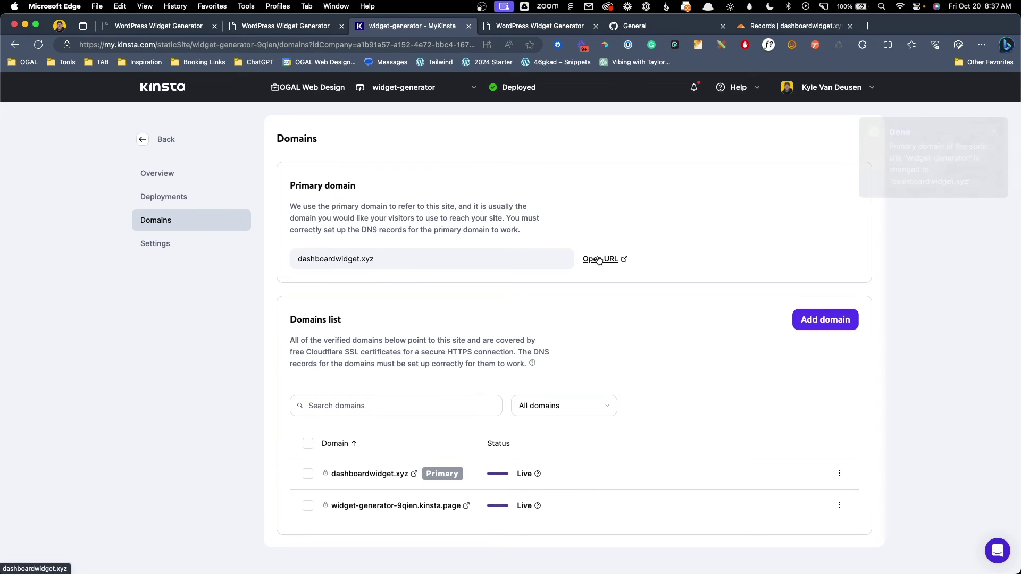
{"action": "left_click", "coordinate": [600, 259]}
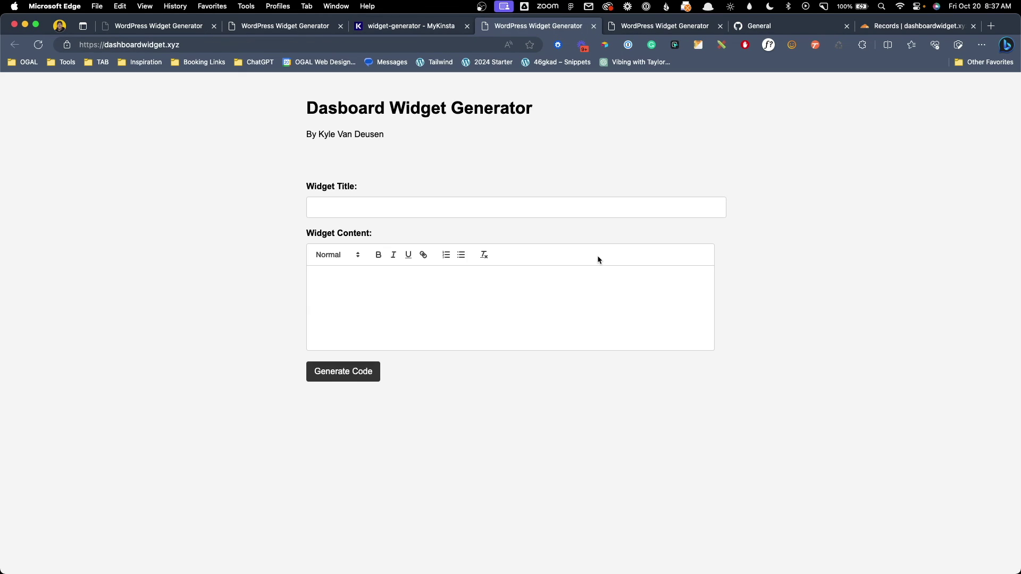